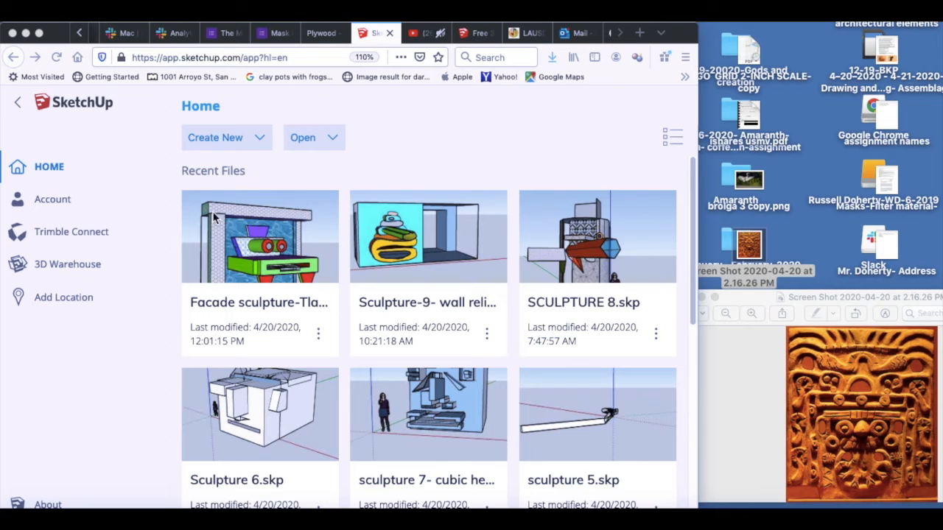
Step: Create a new model from the Simple Template - Meters
click(260, 147)
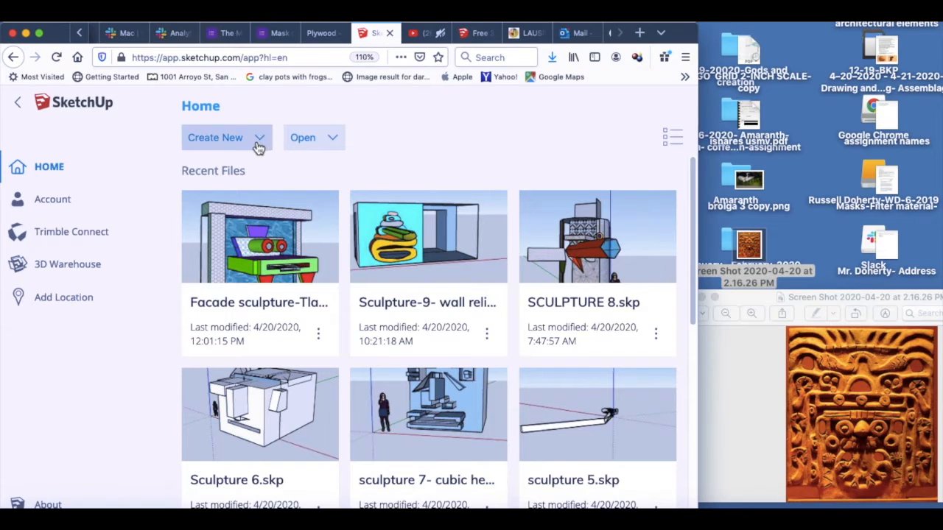
click(254, 142)
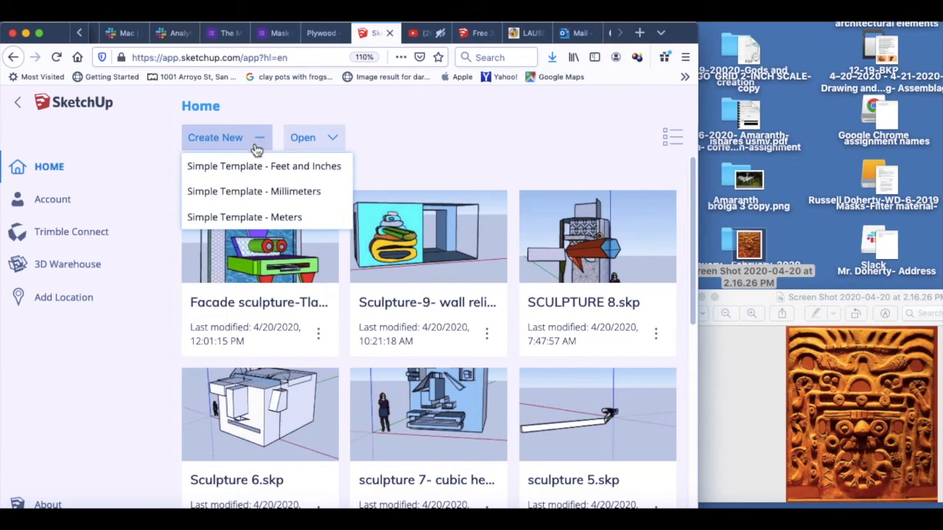
click(242, 225)
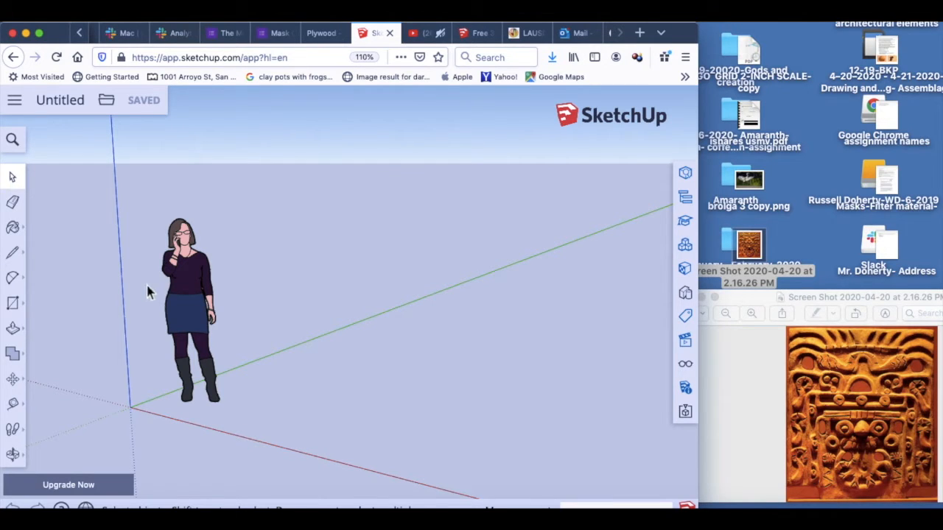
Step: Draw a large upright rectangle beside the standing figure, from a point high on the blue axis to near ground level
click(14, 457)
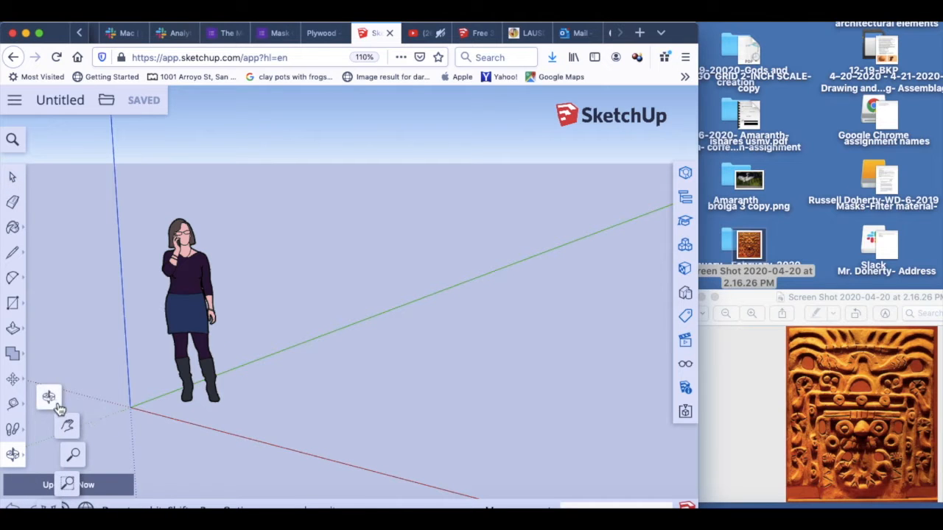
drag(249, 291, 412, 419)
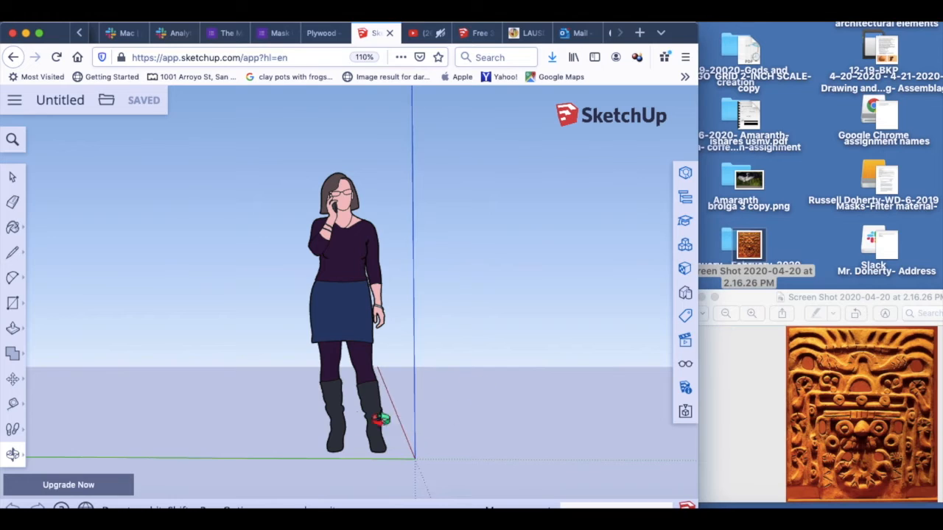
drag(354, 423, 358, 397)
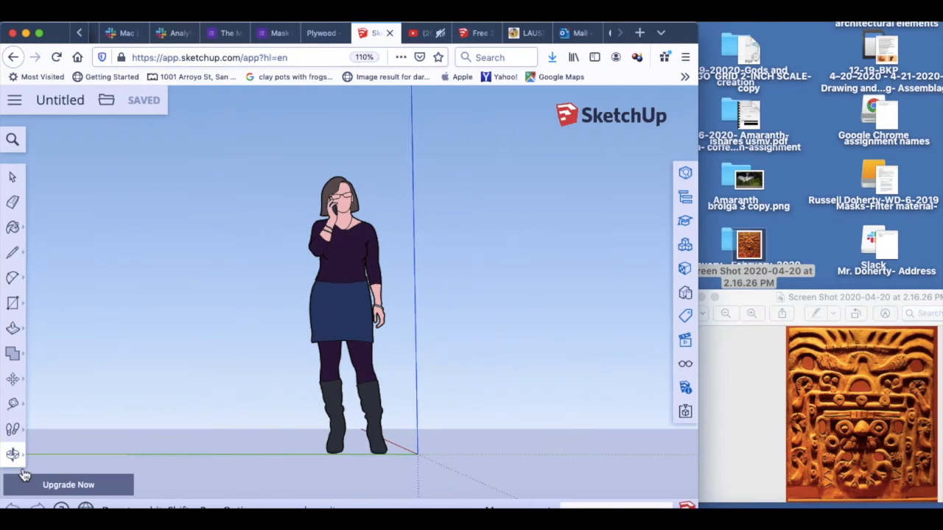
click(13, 435)
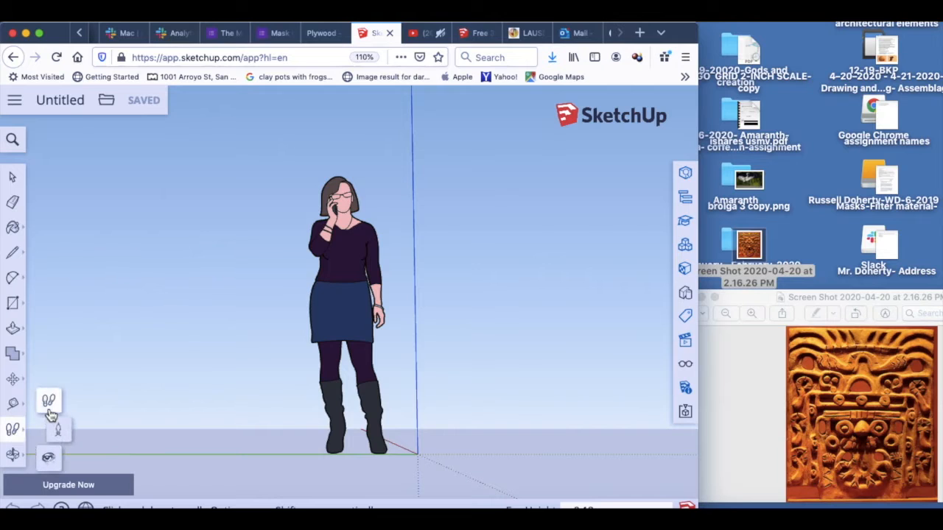
drag(193, 391, 268, 401)
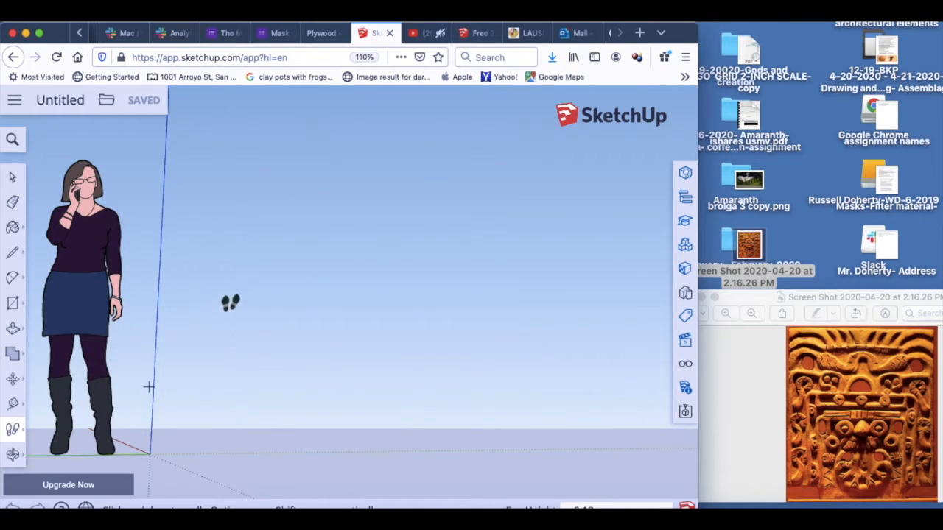
drag(219, 259, 200, 362)
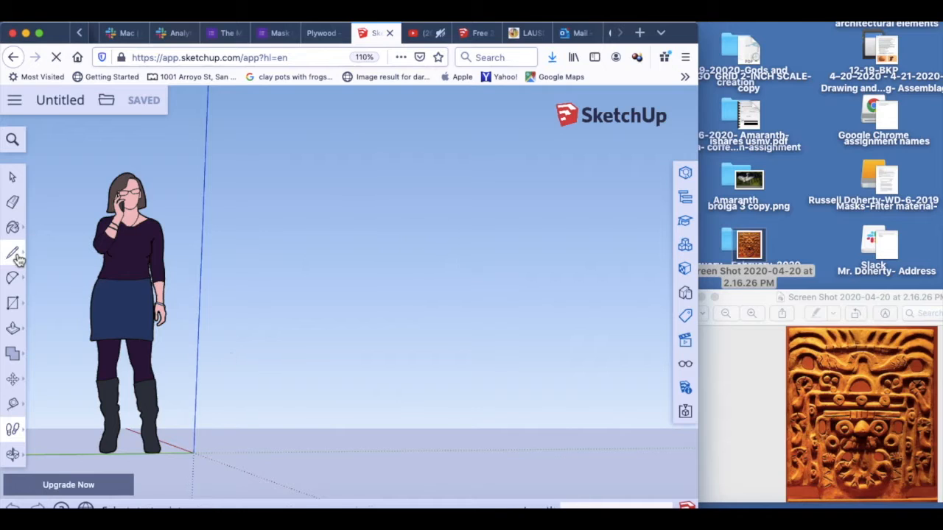
click(19, 258)
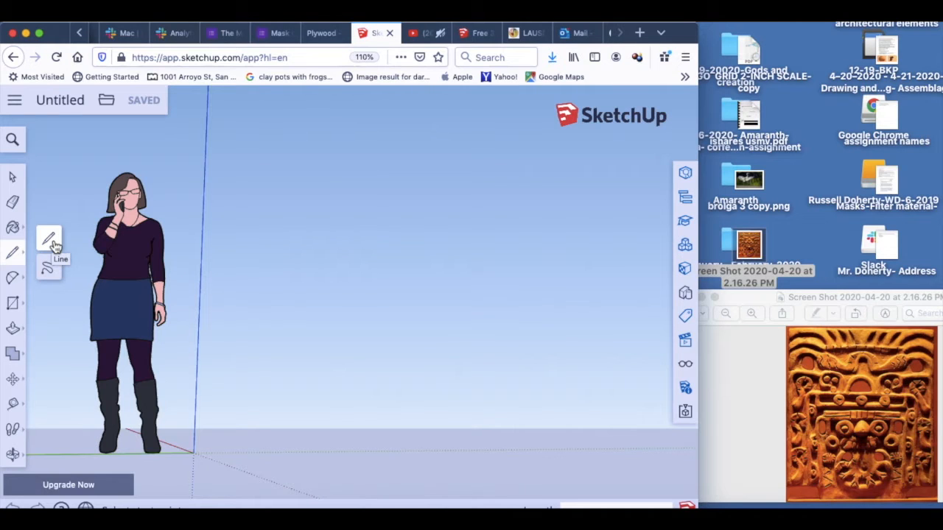
click(14, 304)
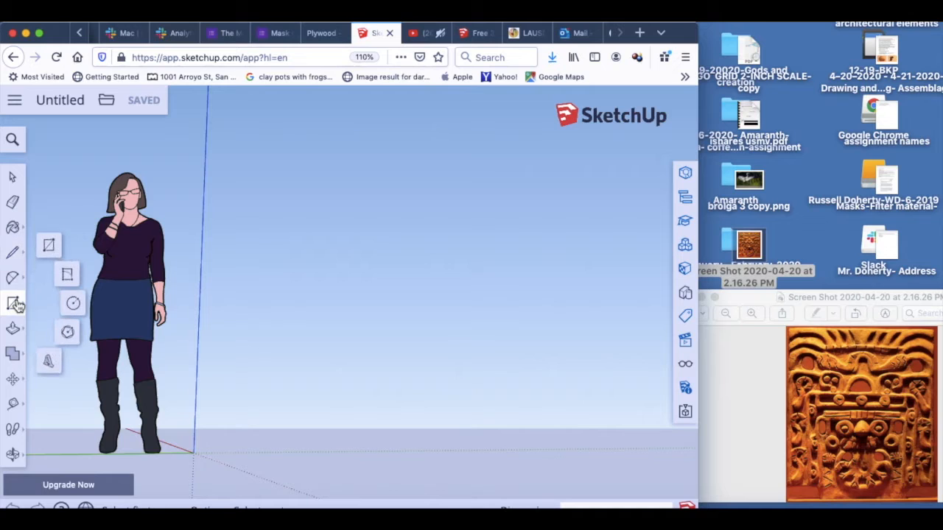
click(49, 250)
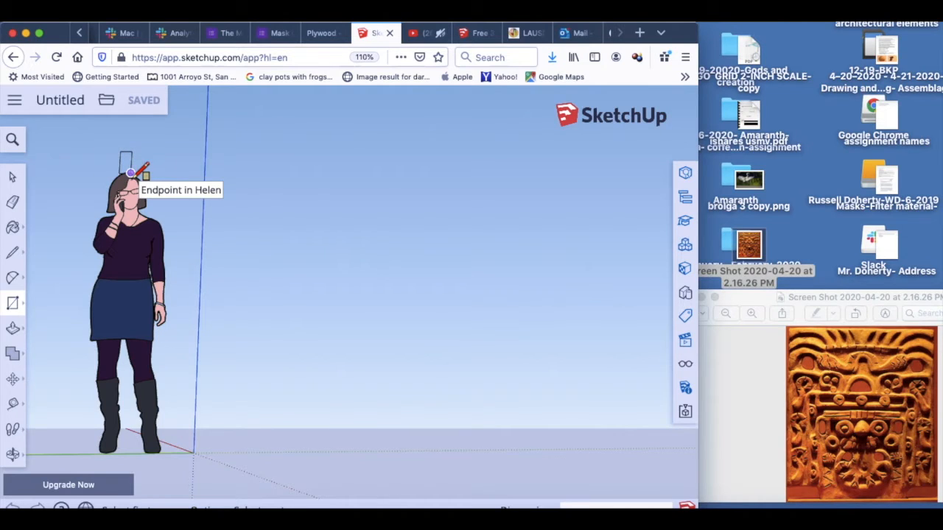
click(207, 110)
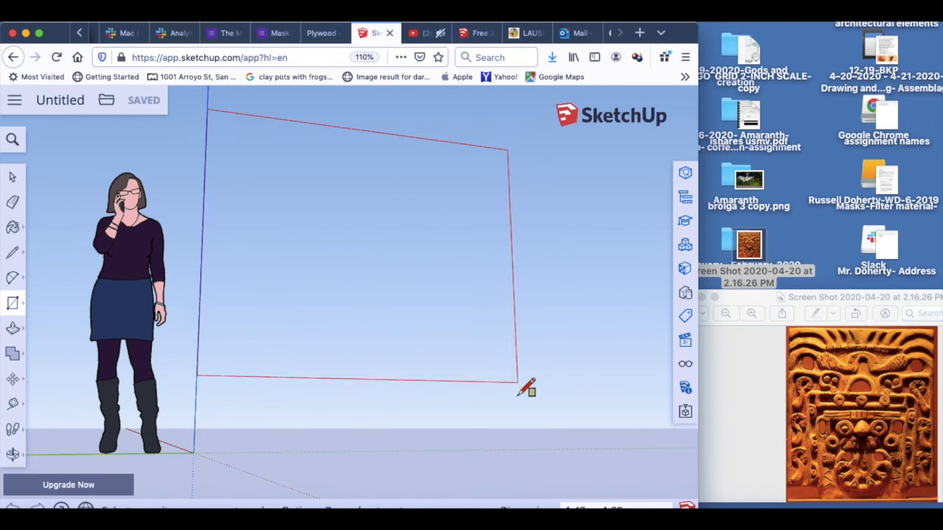
click(524, 447)
click(355, 222)
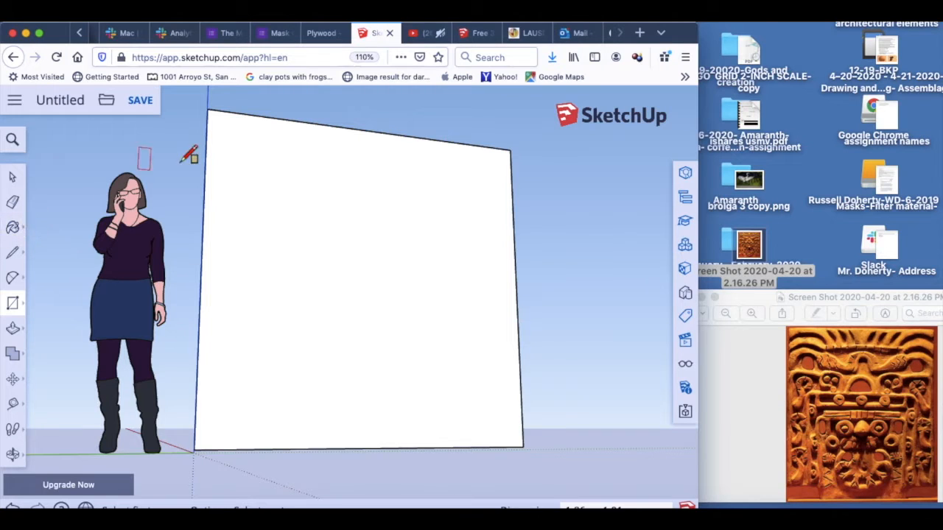
Step: Draw a narrow full-height rectangle along the large face's edge at the blue axis, extending slightly below its base
click(207, 109)
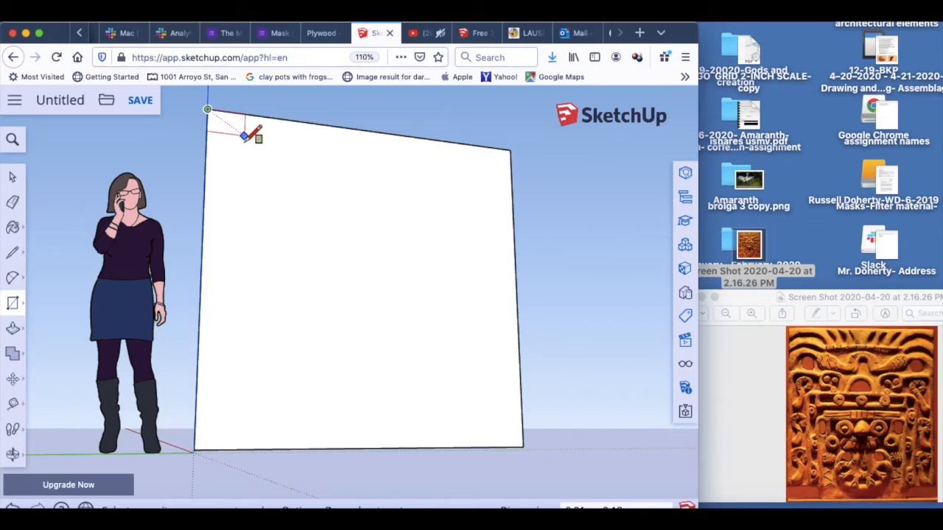
click(258, 472)
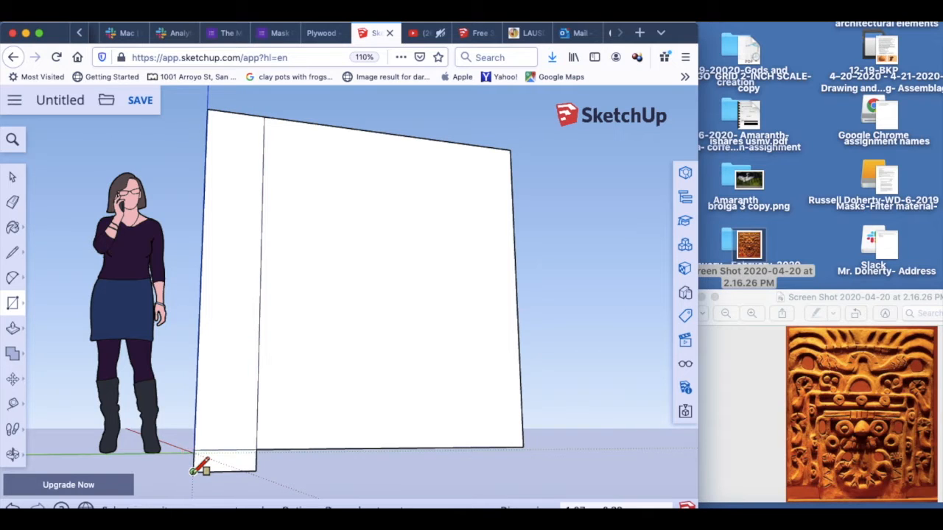
click(174, 457)
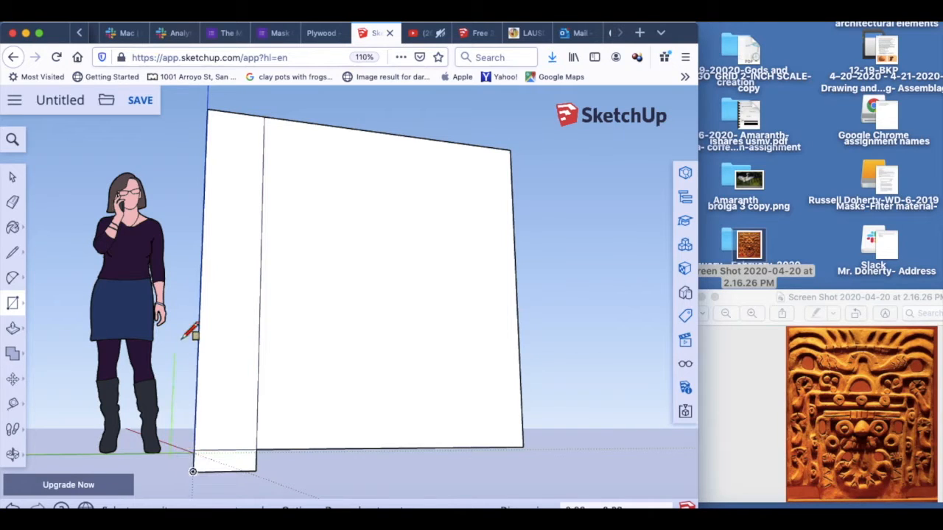
click(208, 111)
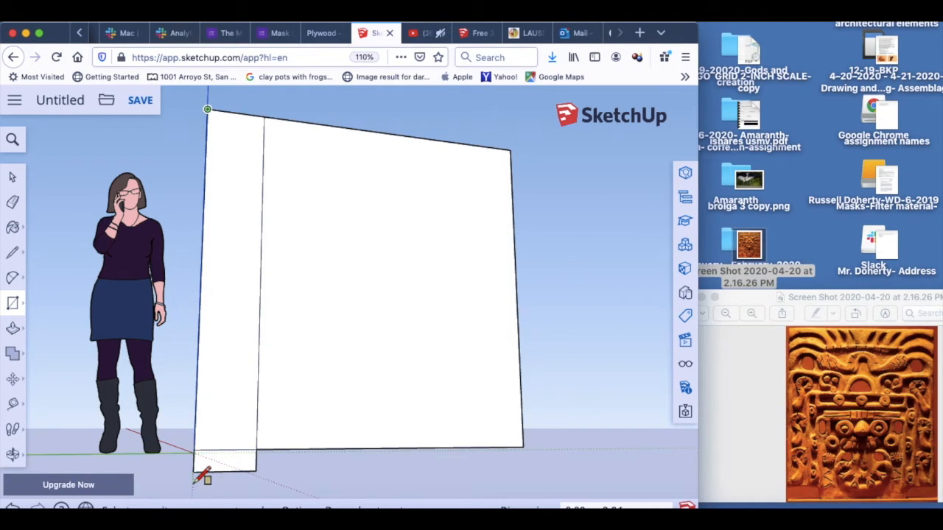
click(195, 450)
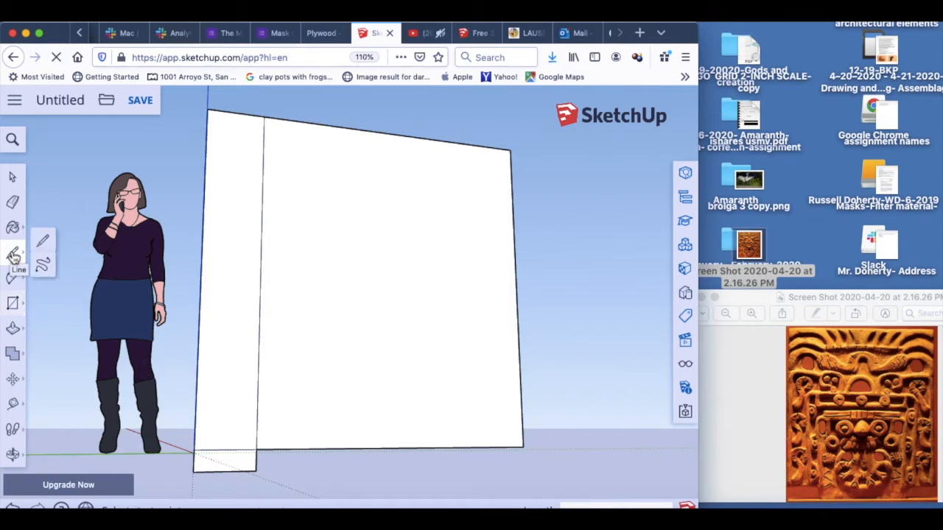
Step: Draw lines from the narrow strip's lower corner back, up the blue axis and to its upper corner to form a side face
click(45, 238)
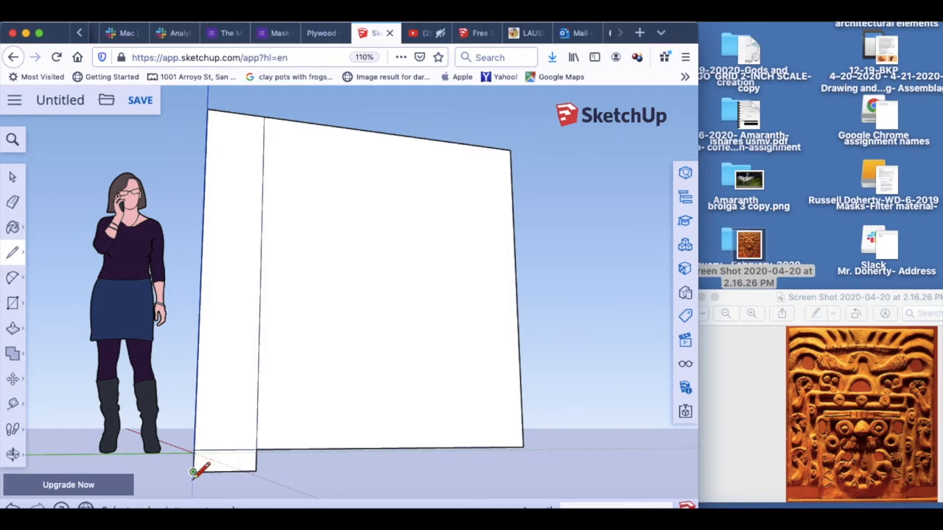
click(173, 459)
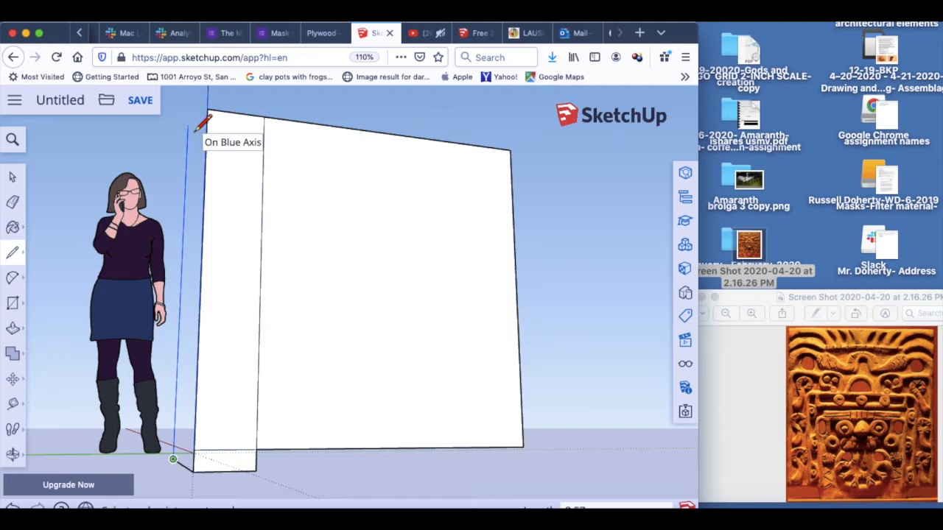
click(189, 105)
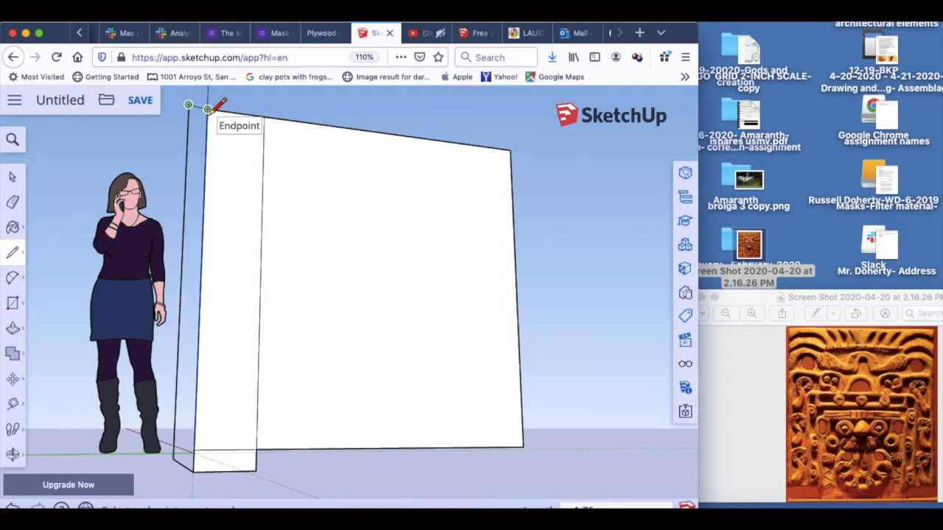
click(208, 109)
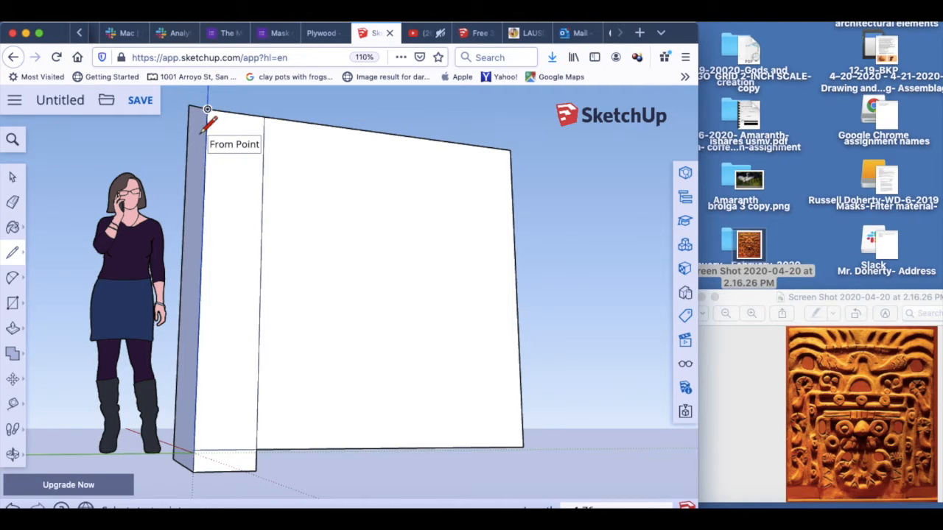
Step: Undo the side face's top and outer vertical edges, and redraw them with a shorter vertical edge
key(super+z)
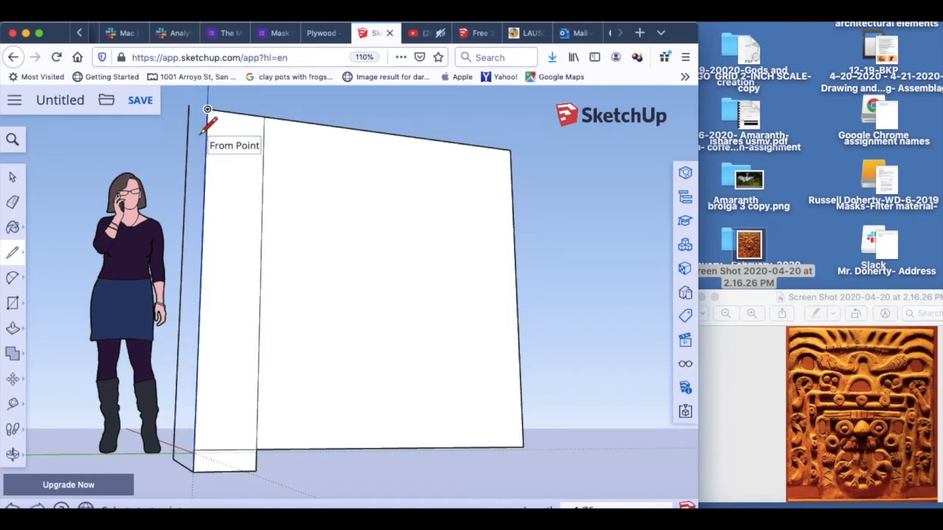
key(super+z)
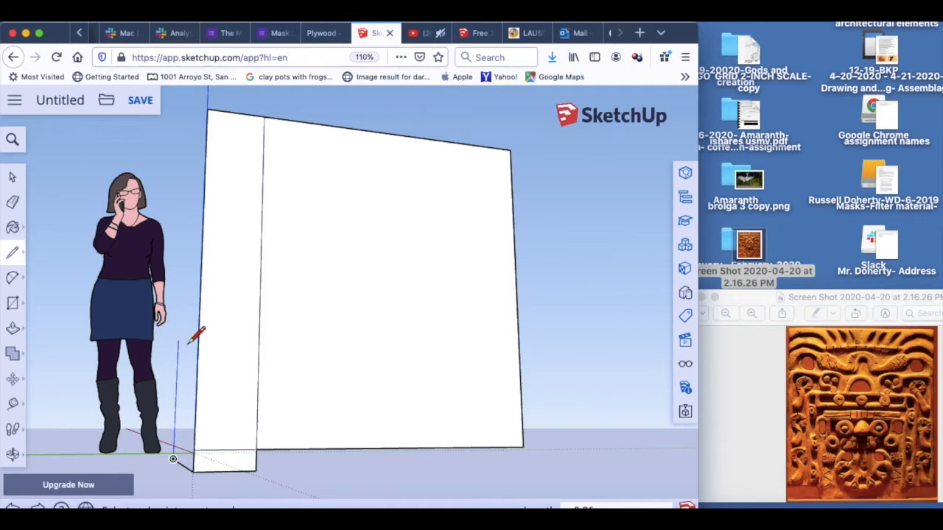
click(195, 137)
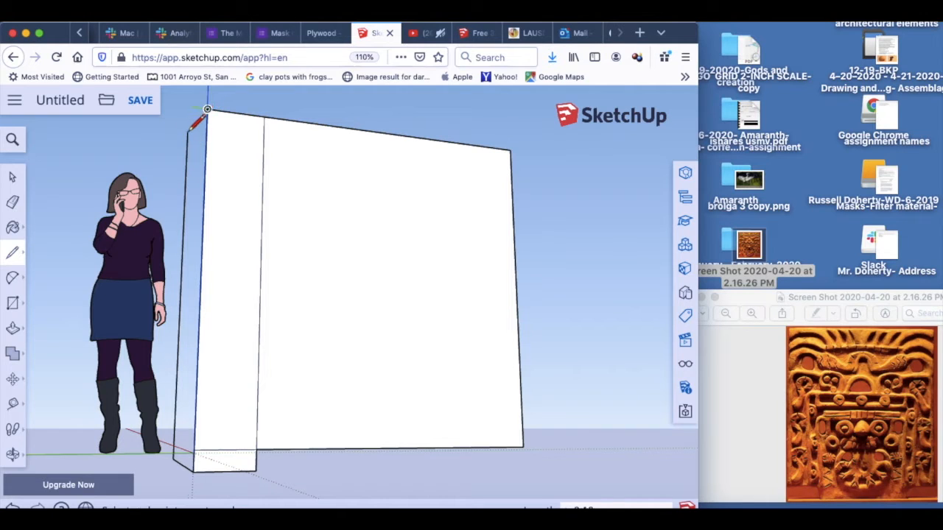
click(206, 110)
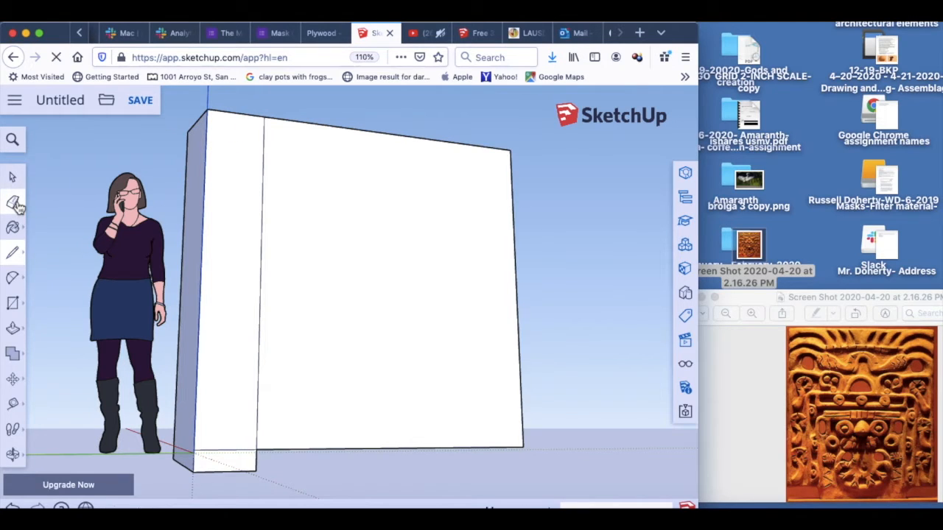
Step: Erase the side face's outer vertical edge and its leftover bottom edge beside the figure
click(16, 204)
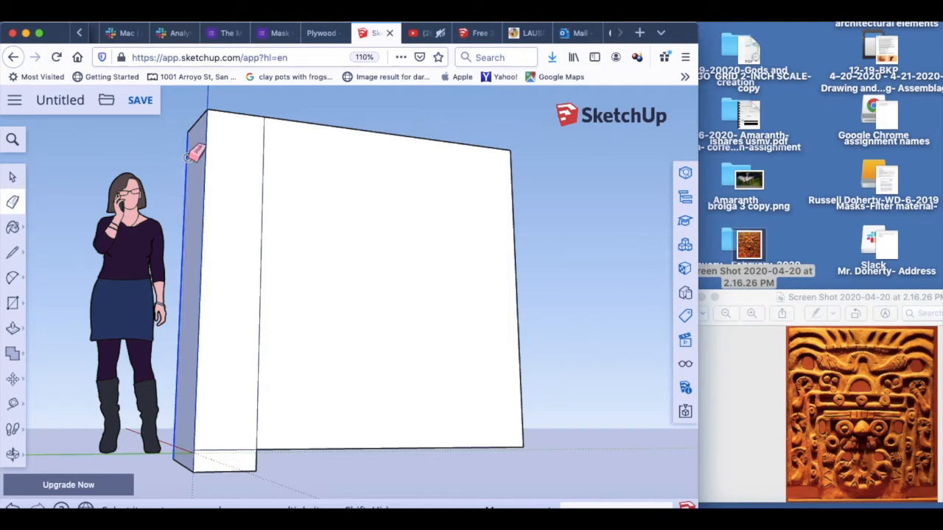
click(185, 190)
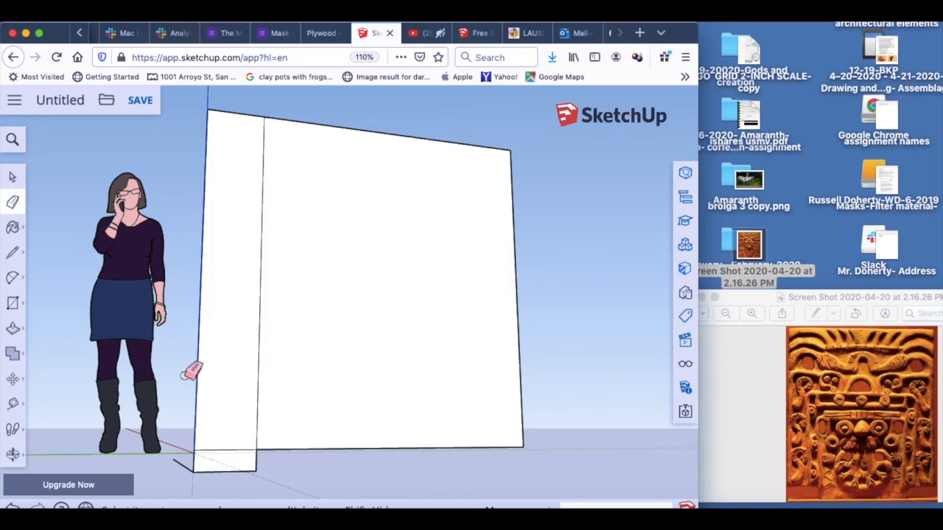
click(181, 461)
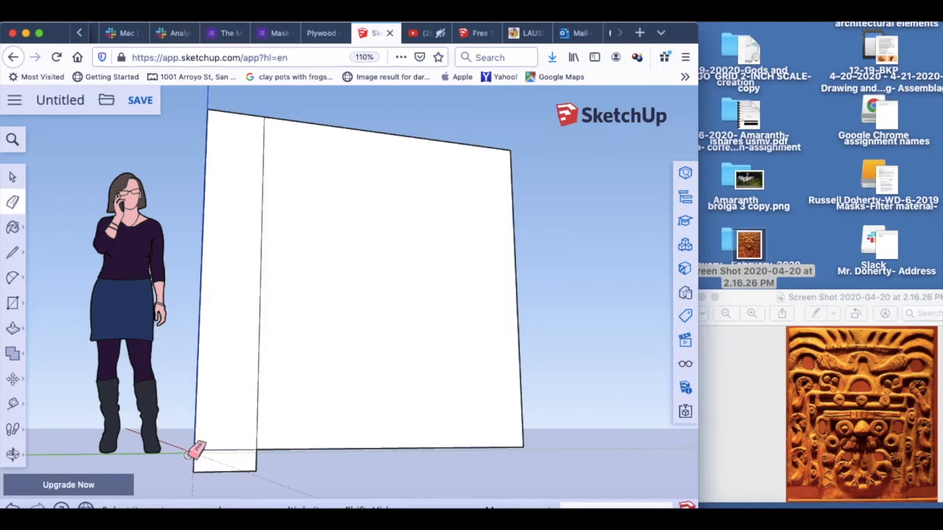
Step: Redraw the side face nearest the figure with lines for its receding bottom and top edges and its outer vertical edge
click(16, 255)
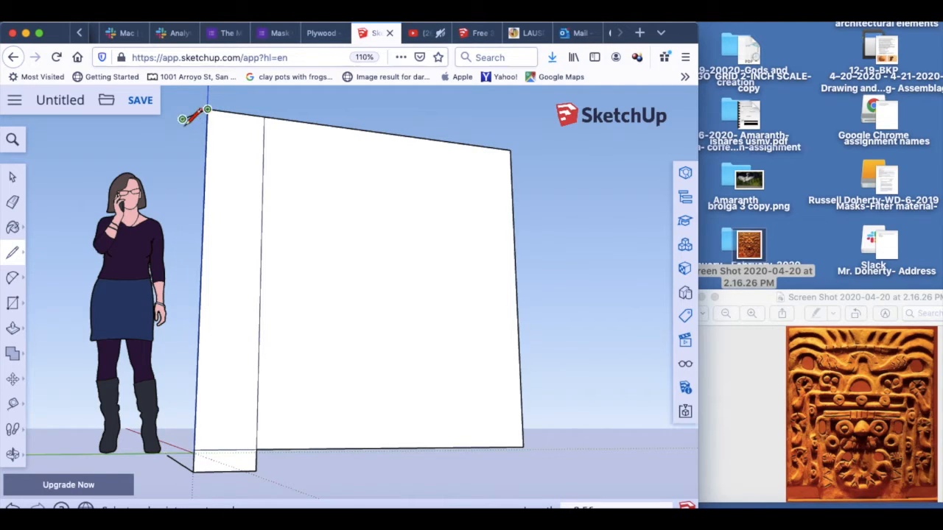
click(168, 456)
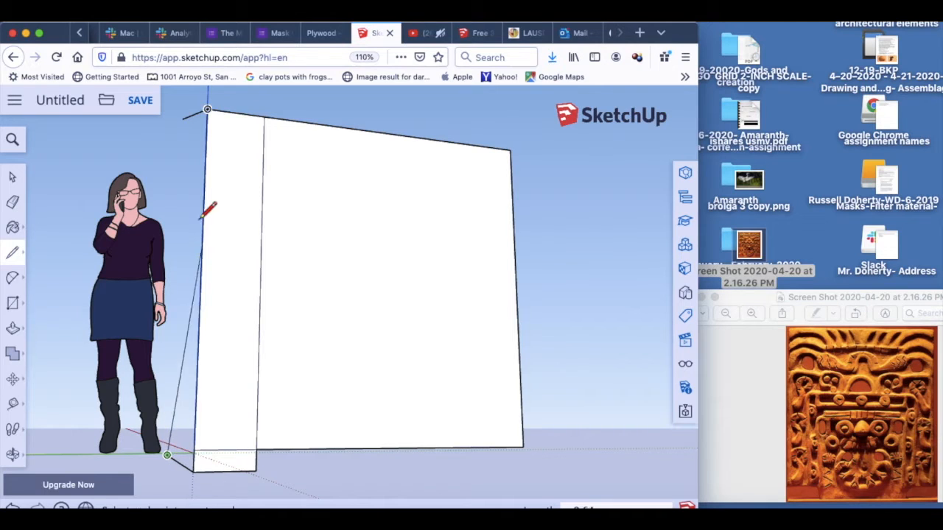
click(182, 120)
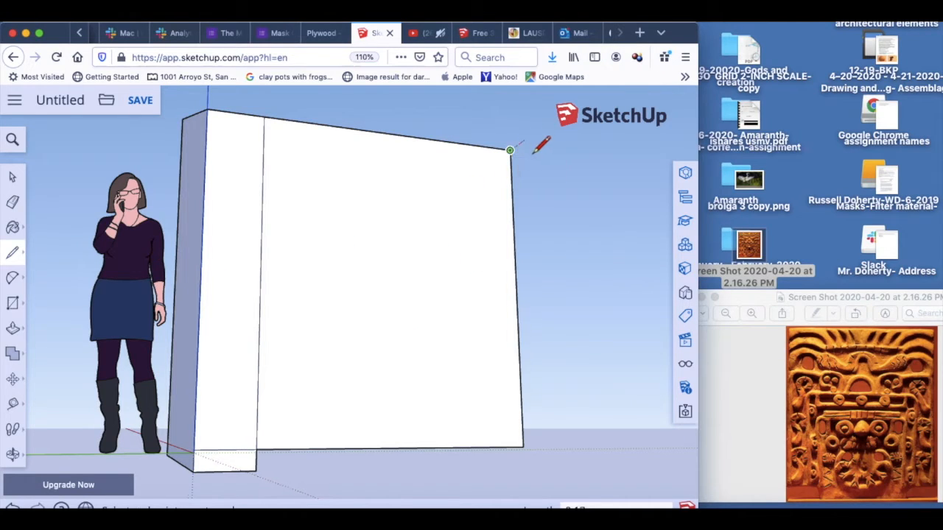
Step: Draw lines from the large face's far upper corner to outline a tall front strip on the side farthest from the figure
click(510, 150)
click(543, 127)
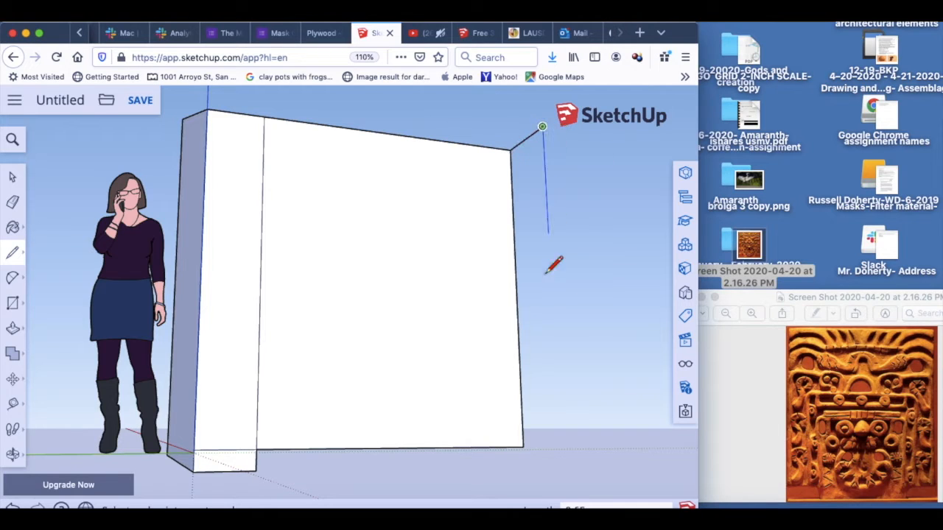
click(561, 457)
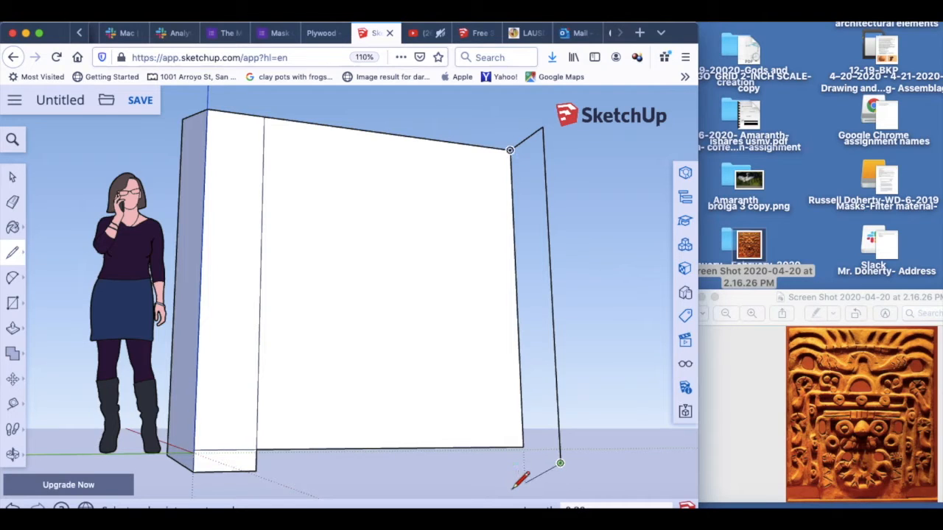
click(505, 464)
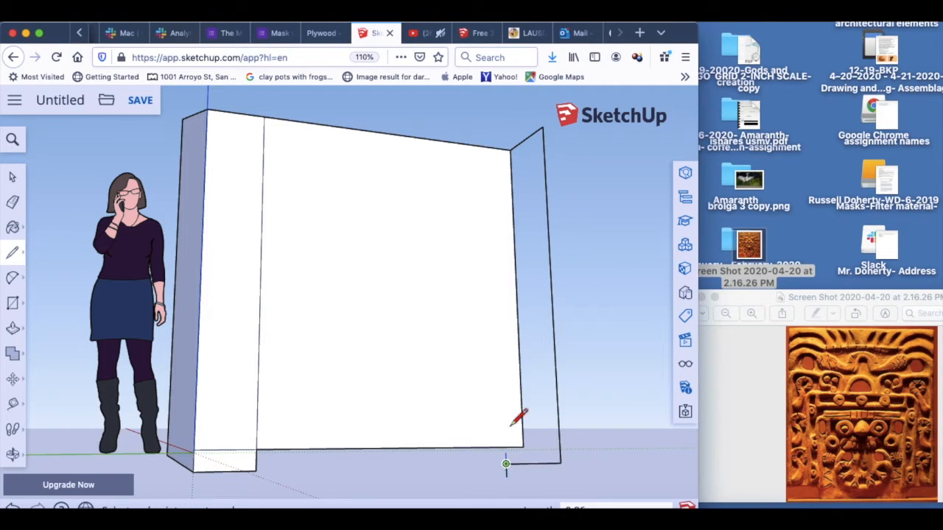
click(492, 120)
click(542, 127)
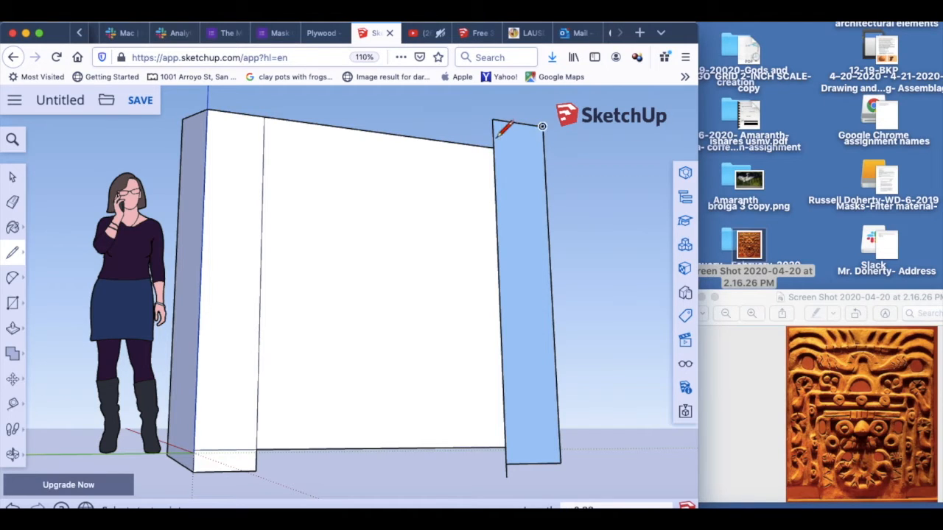
Step: Draw lines joining the far strip's inner edge back to the large face to form its receding inner side face
click(479, 144)
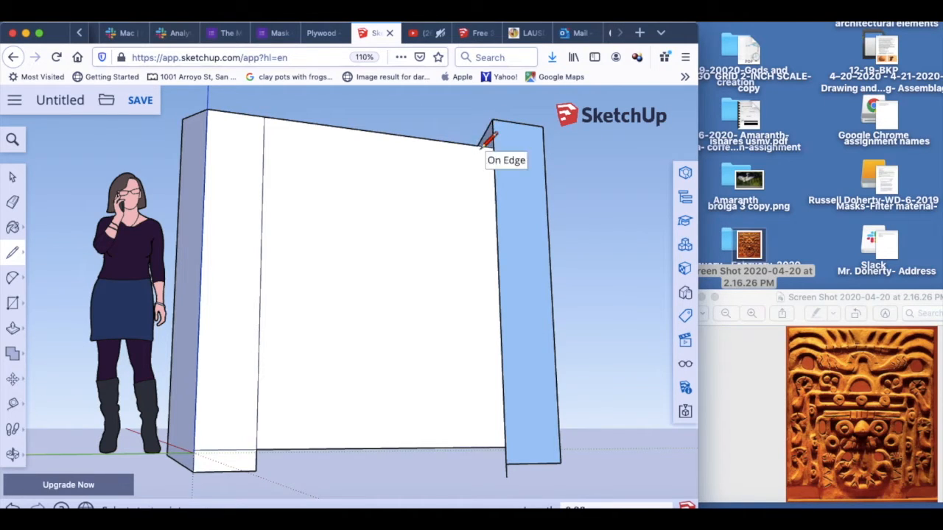
click(488, 447)
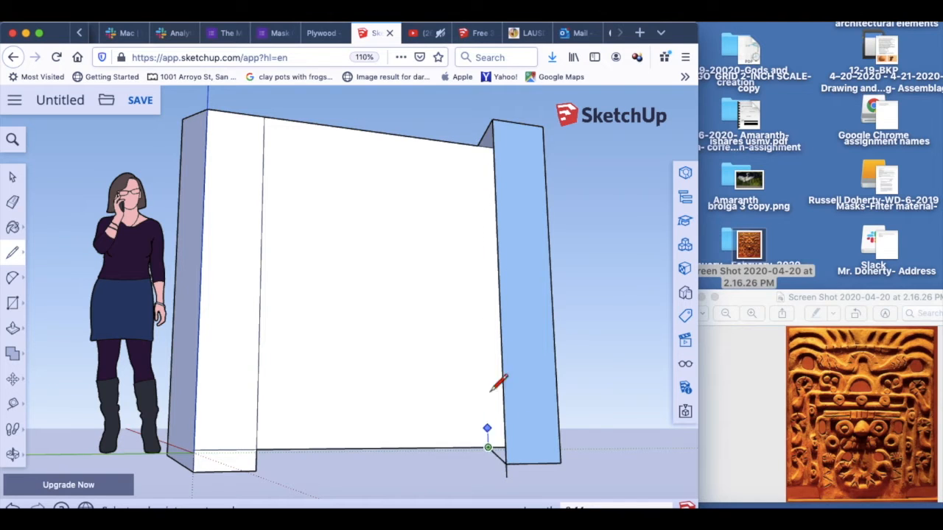
click(479, 145)
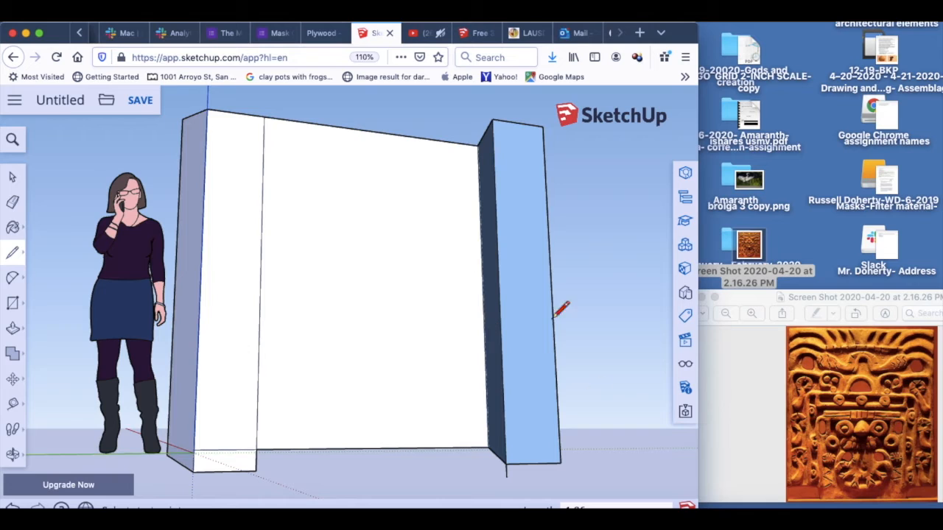
Step: Draw the upper and lower edges of a bottom strip between the two vertical strips, plus a line along the recess's lower back
click(256, 423)
click(507, 427)
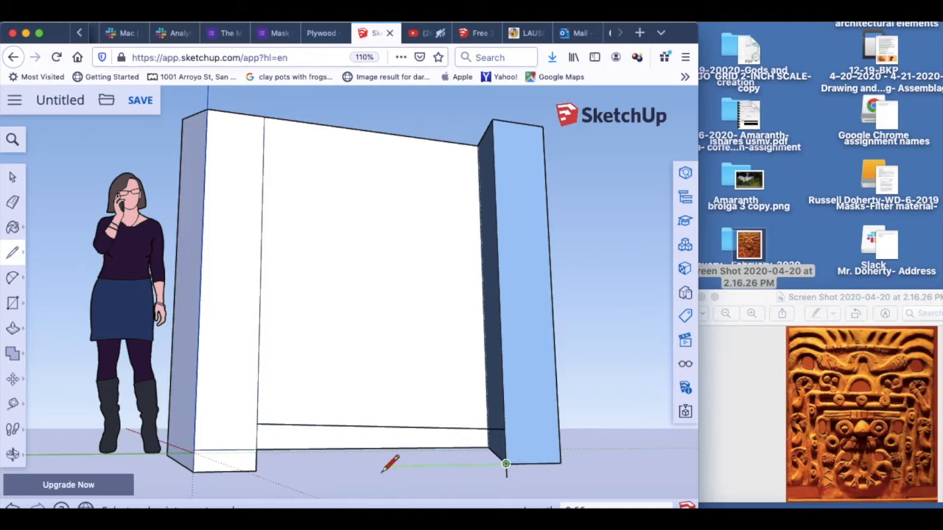
click(257, 468)
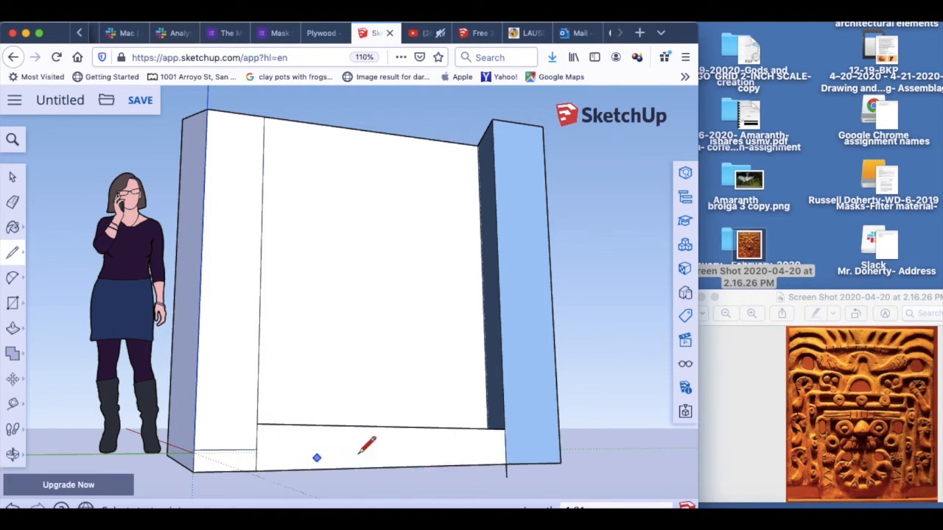
click(487, 424)
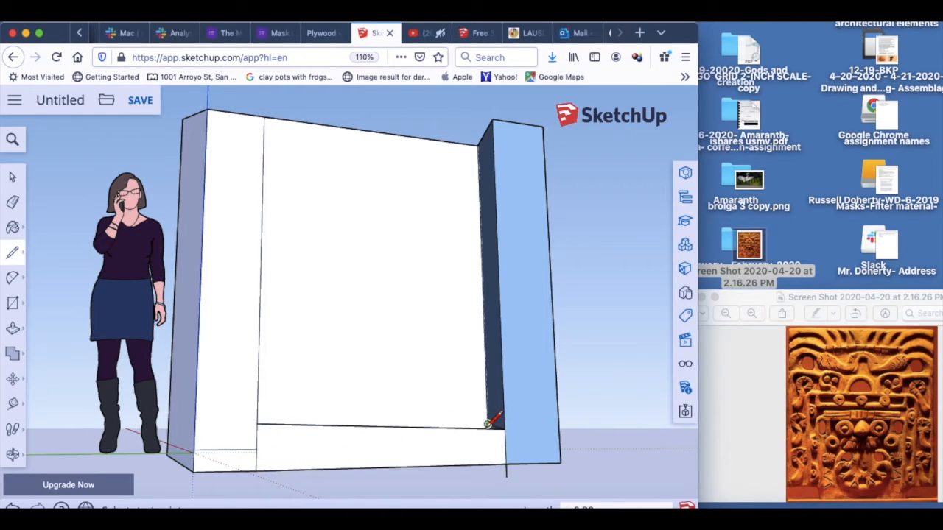
click(257, 416)
Step: Draw the lower and upper edges of a top strip between the two vertical strips to complete the frame
click(263, 146)
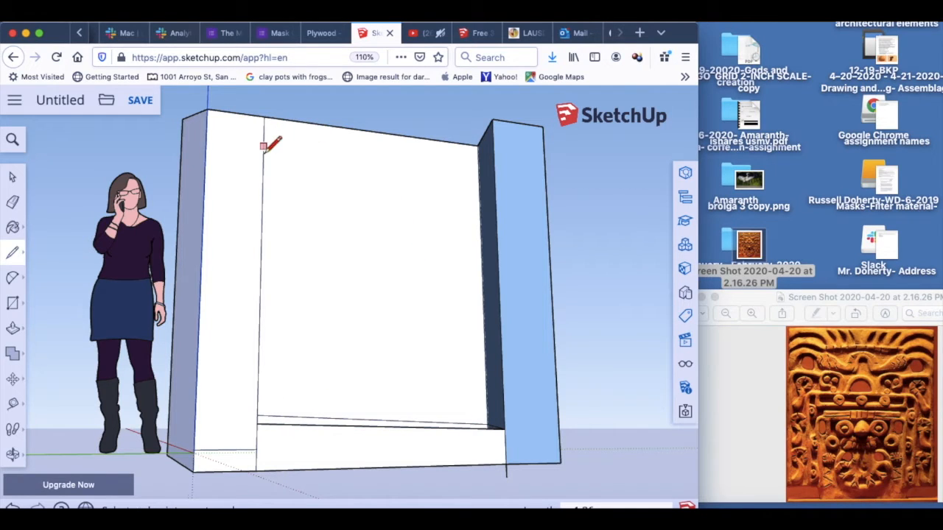
click(486, 165)
click(491, 119)
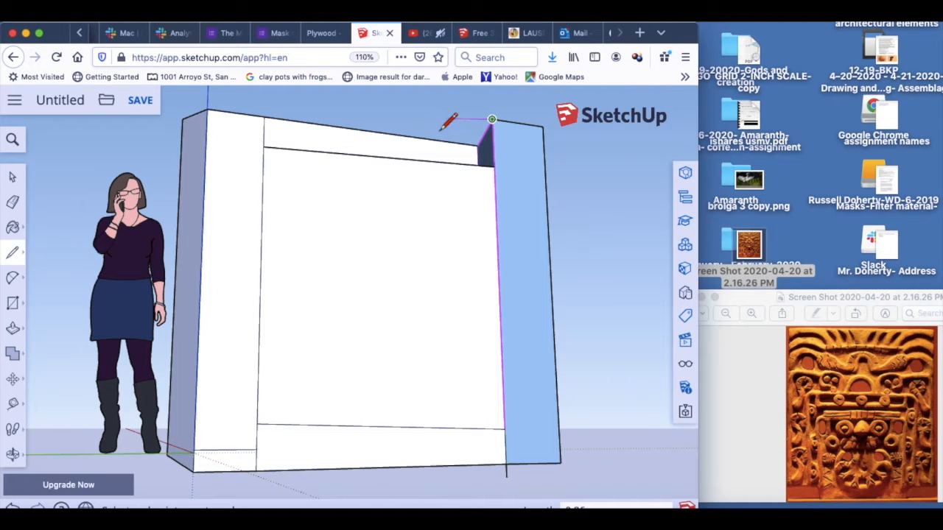
click(263, 115)
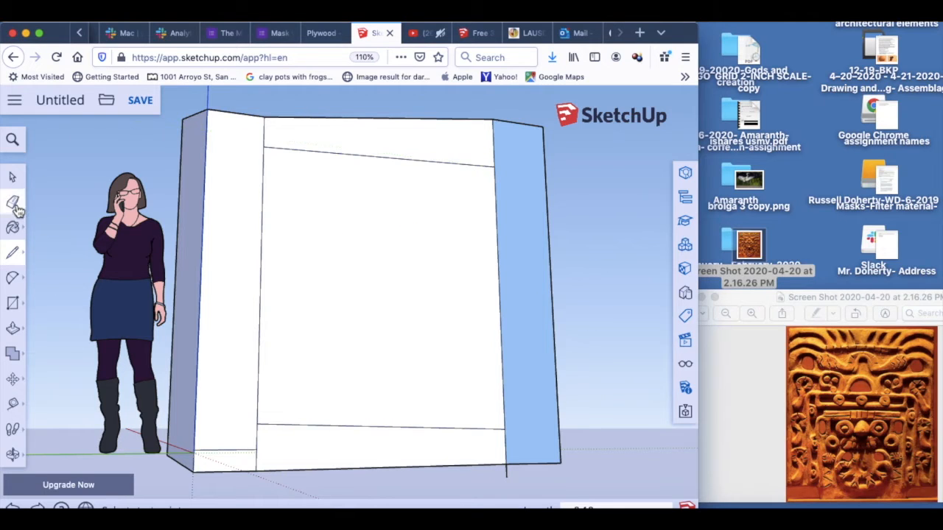
Step: Recess the central panel behind the surrounding frame with Push/Pull
click(14, 181)
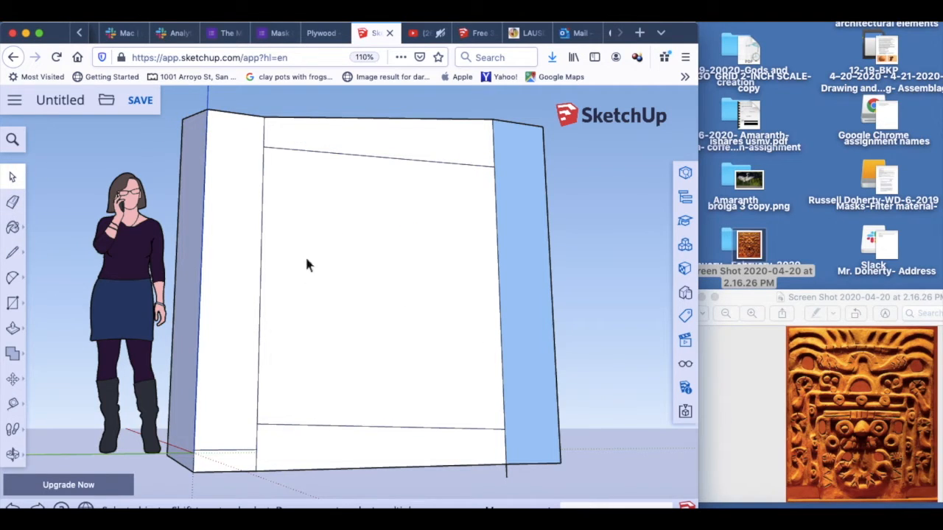
click(13, 333)
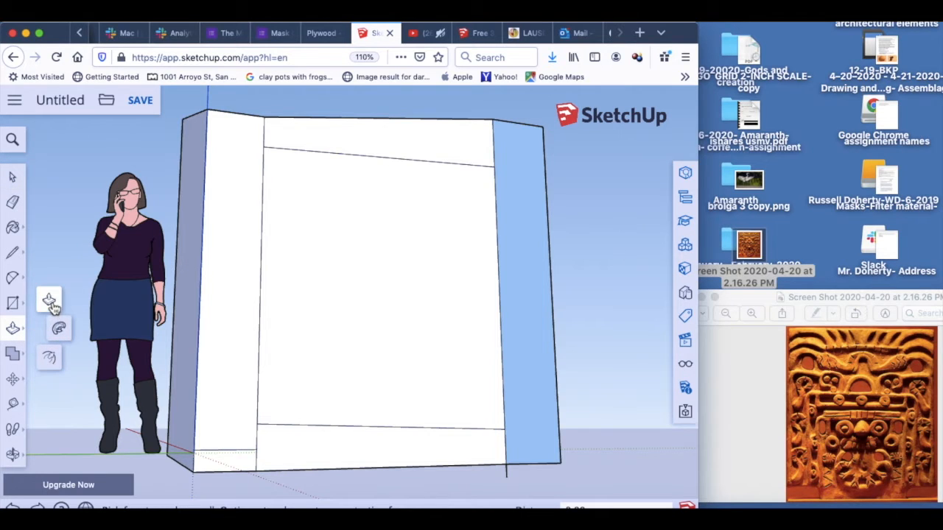
click(390, 295)
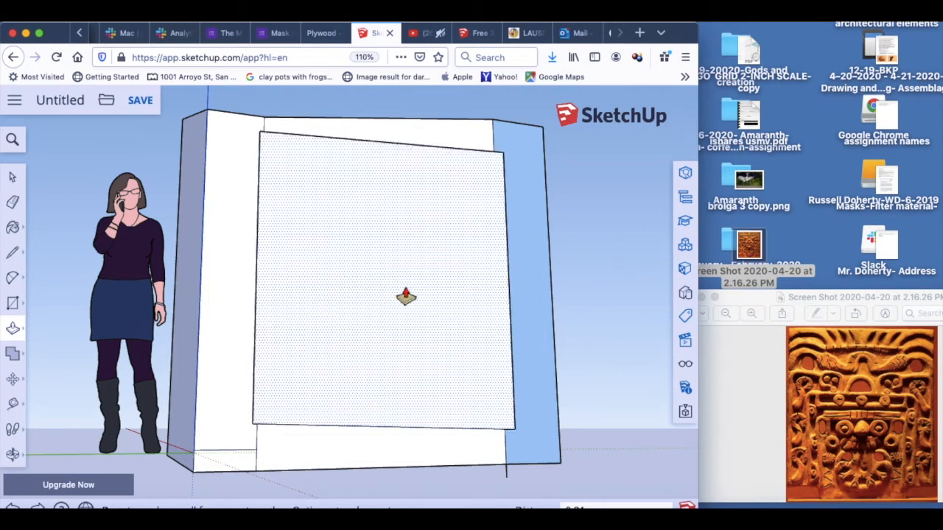
click(341, 343)
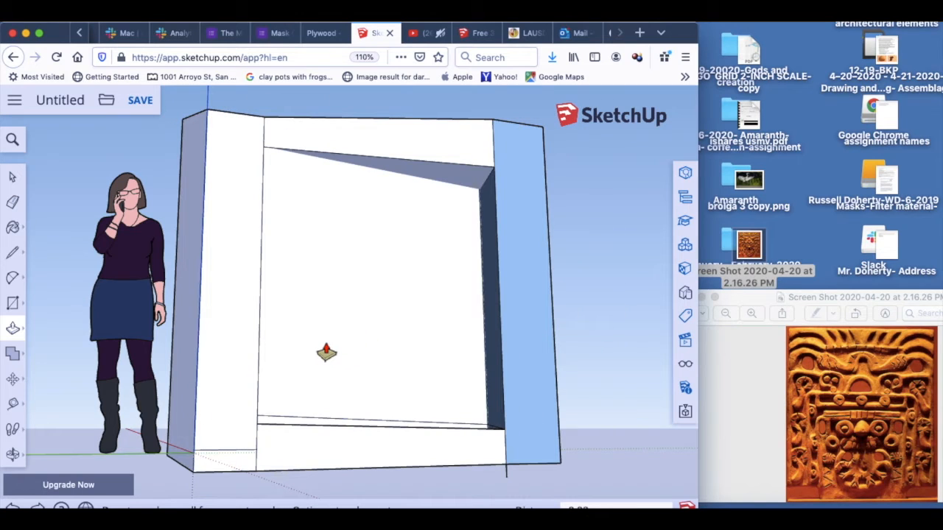
click(381, 328)
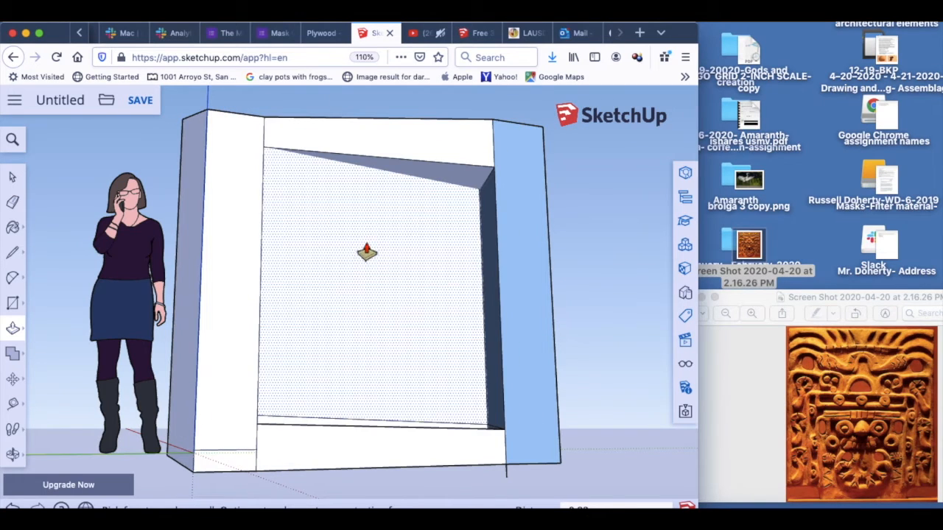
Step: Adjust the depth of the vertical strip nearest the figure with Push/Pull so it projects only slightly
click(207, 357)
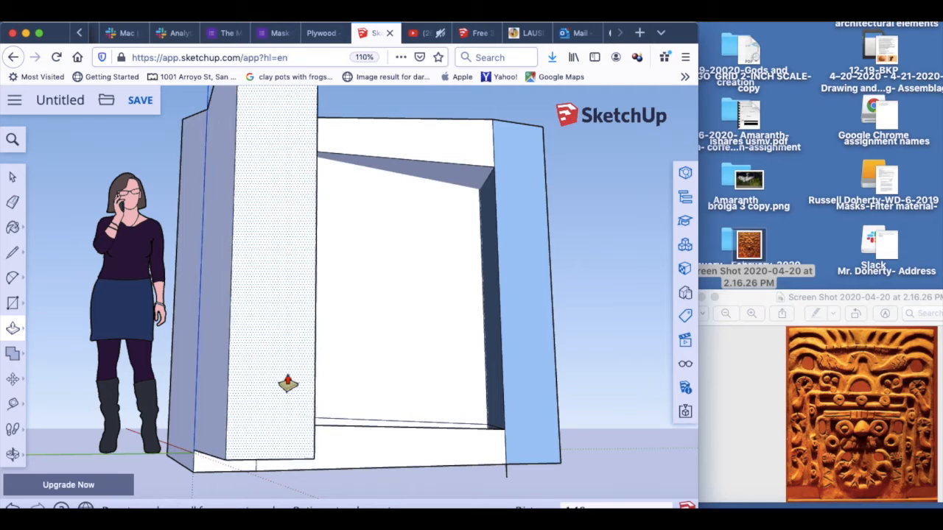
click(235, 367)
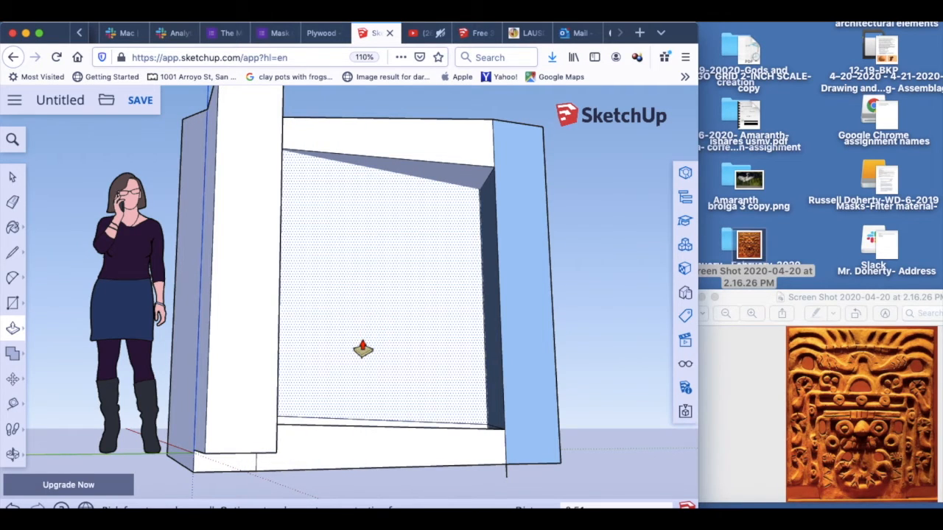
scroll(362, 349, down, 5)
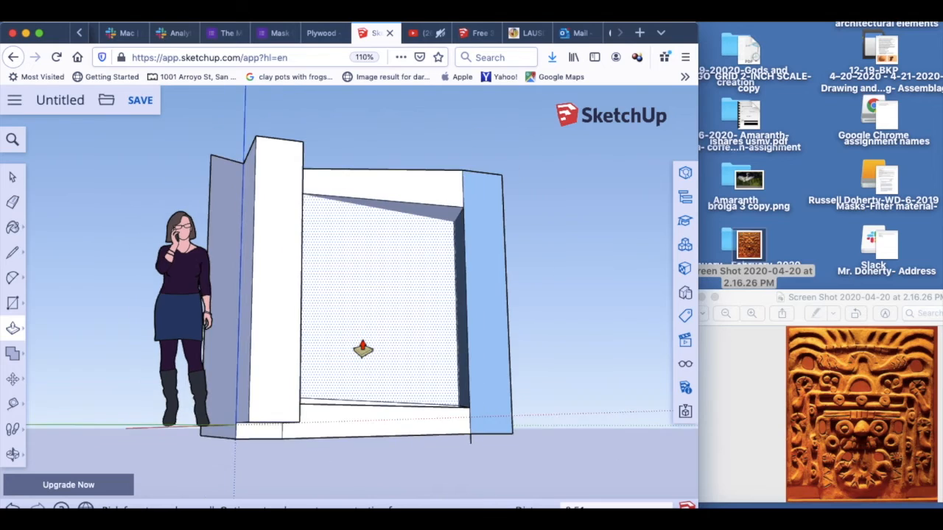
scroll(362, 349, up, 3)
scroll(363, 349, down, 3)
scroll(362, 349, up, 1)
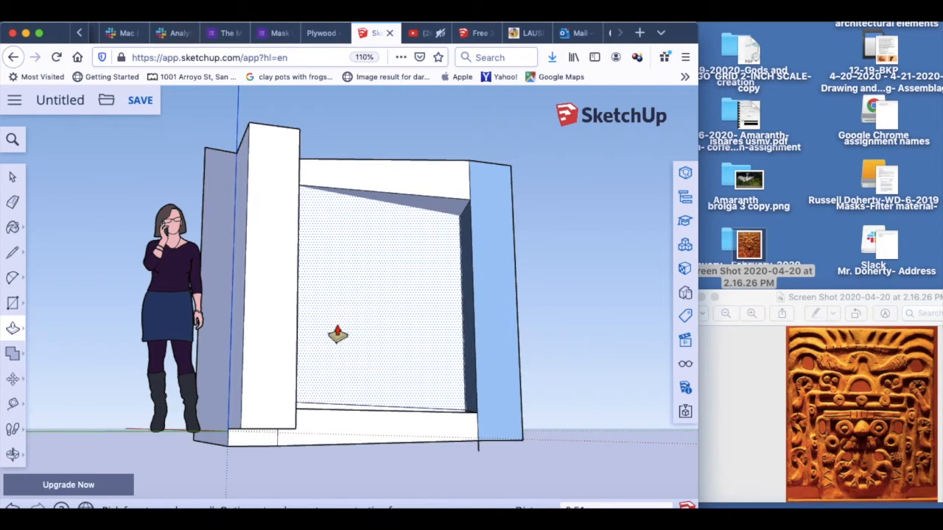
scroll(356, 312, up, 1)
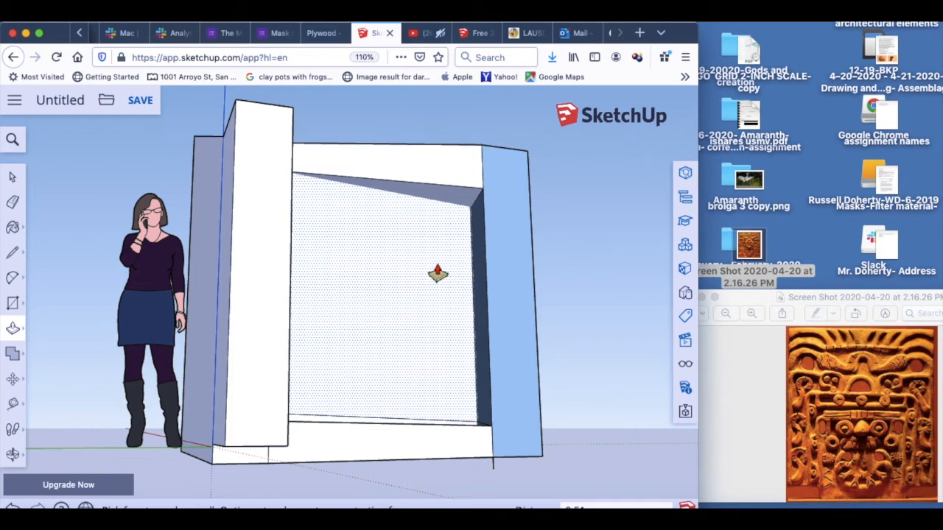
mouse_move(252, 371)
mouse_down()
mouse_move(321, 385)
mouse_move(244, 383)
mouse_up()
Step: Pull the frame's bottom and top strips forward with Push/Pull
drag(514, 383, 529, 387)
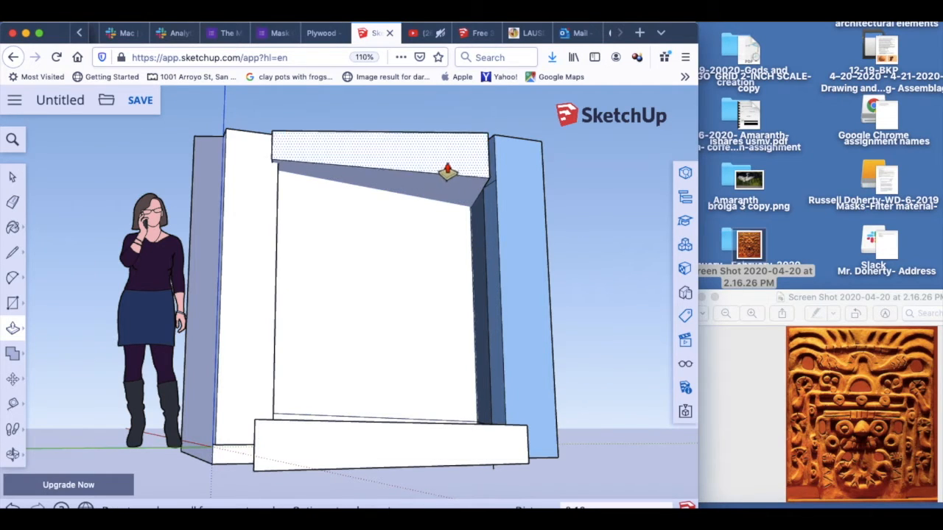
drag(451, 171, 463, 171)
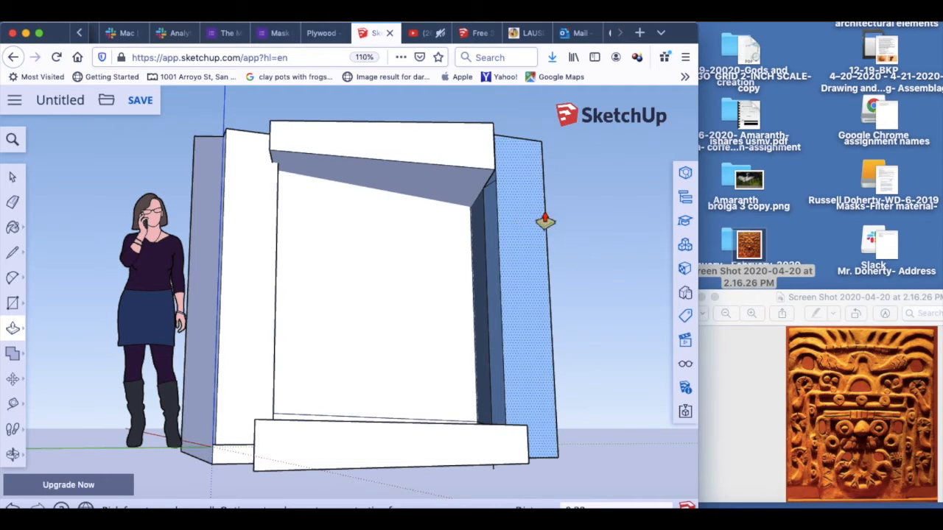
Step: Examine the framed block from behind and from the sides, and return to a close front view
click(14, 455)
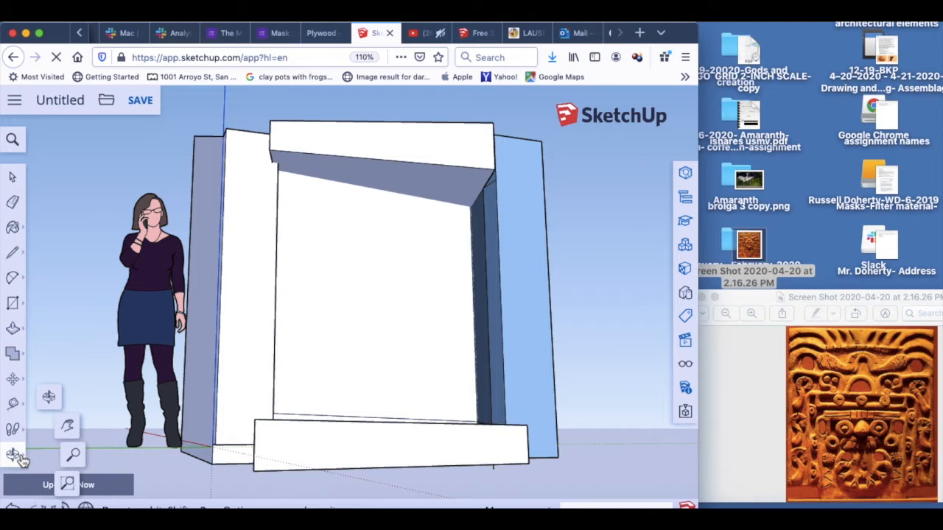
click(47, 400)
drag(276, 381, 440, 392)
drag(227, 395, 481, 362)
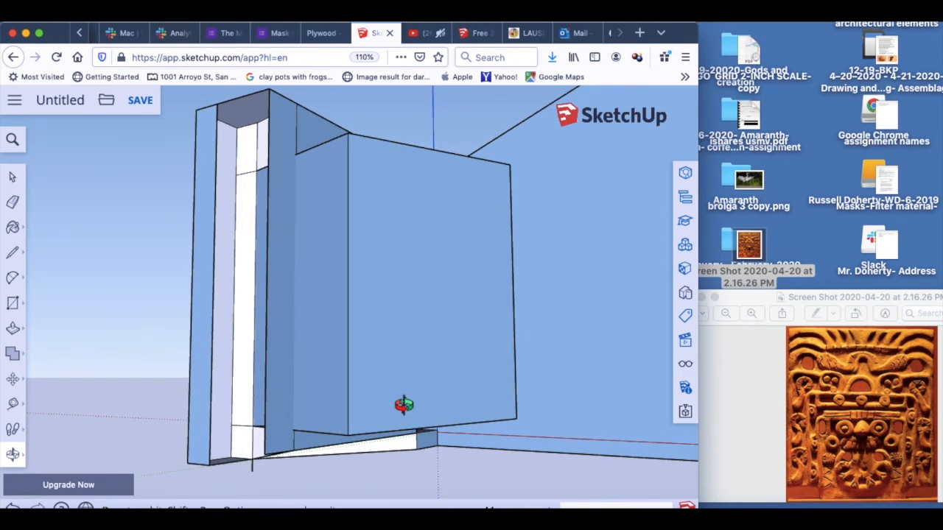
drag(404, 404, 262, 337)
drag(523, 377, 39, 384)
drag(251, 396, 222, 431)
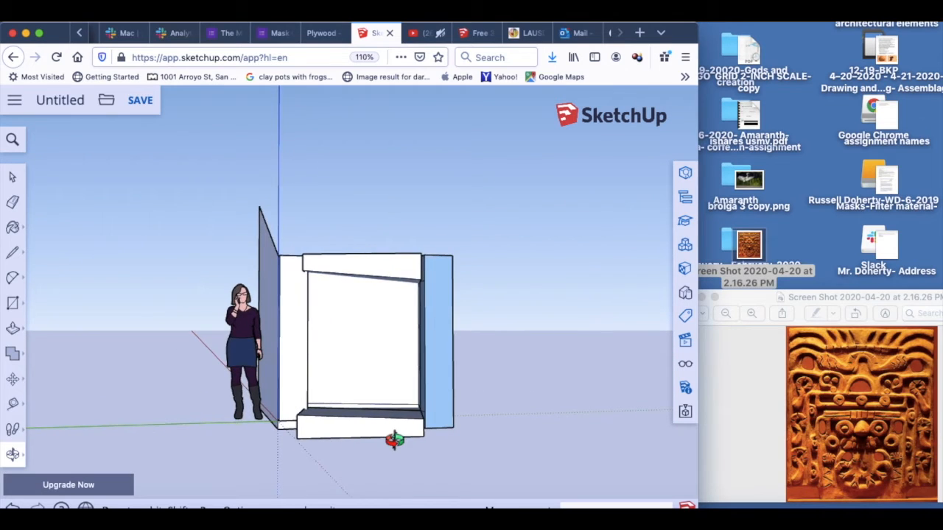
scroll(392, 439, up, 6)
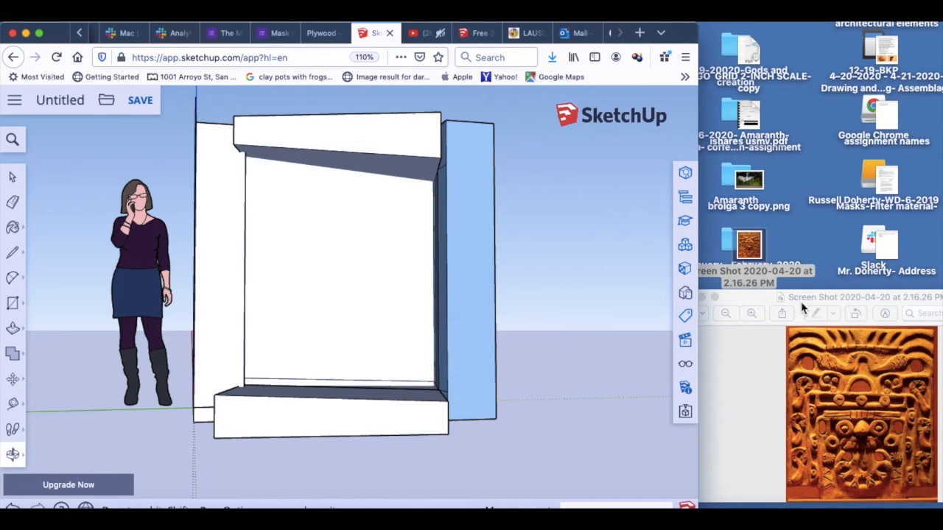
Step: Bring the mask reference image beside the model and draw a circle in the recessed panel's upper corner nearest the figure
drag(777, 303, 641, 172)
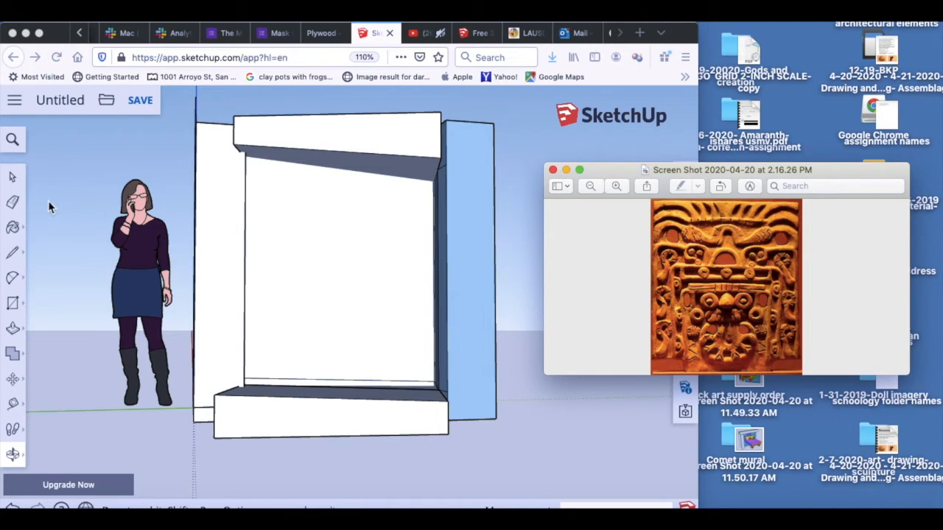
click(14, 283)
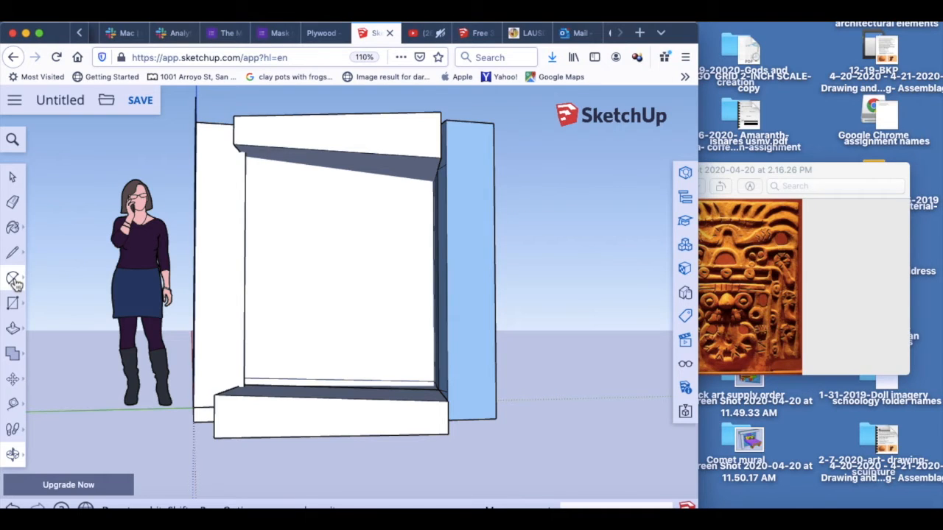
click(14, 281)
click(22, 280)
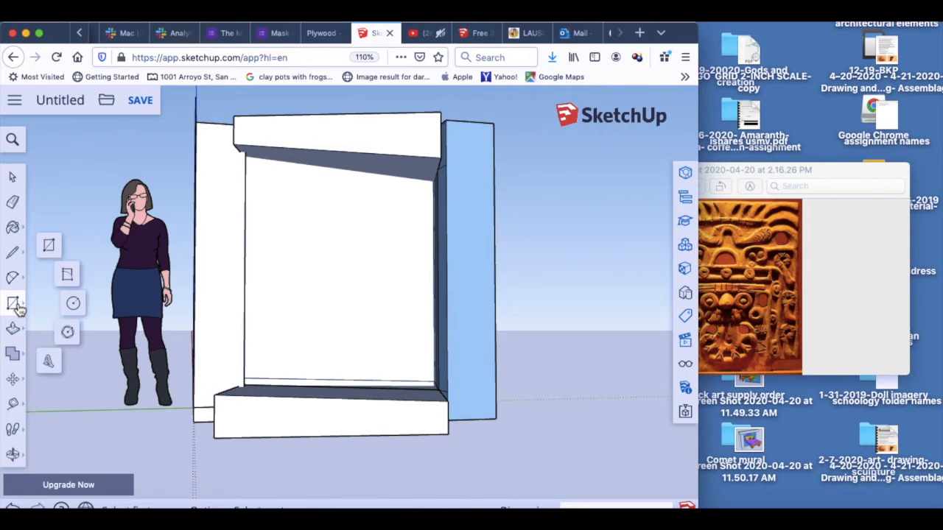
mouse_move(18, 309)
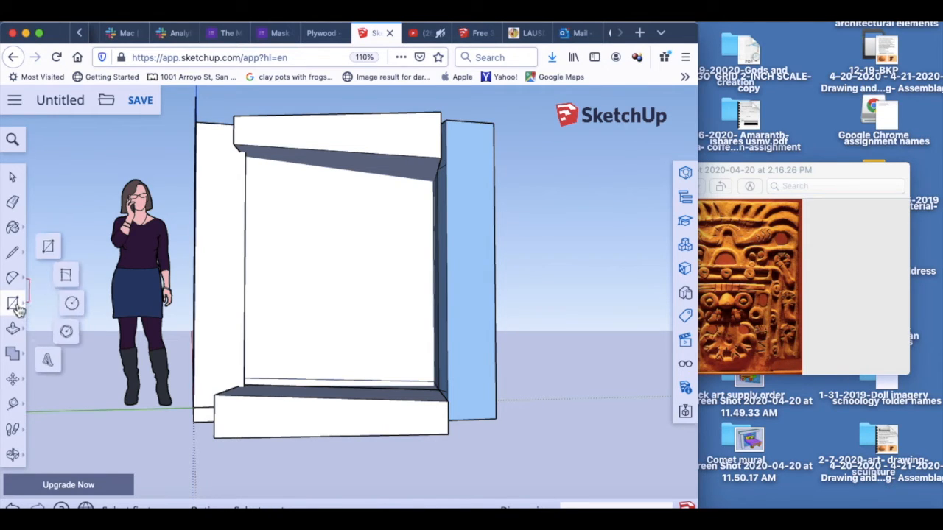
click(72, 303)
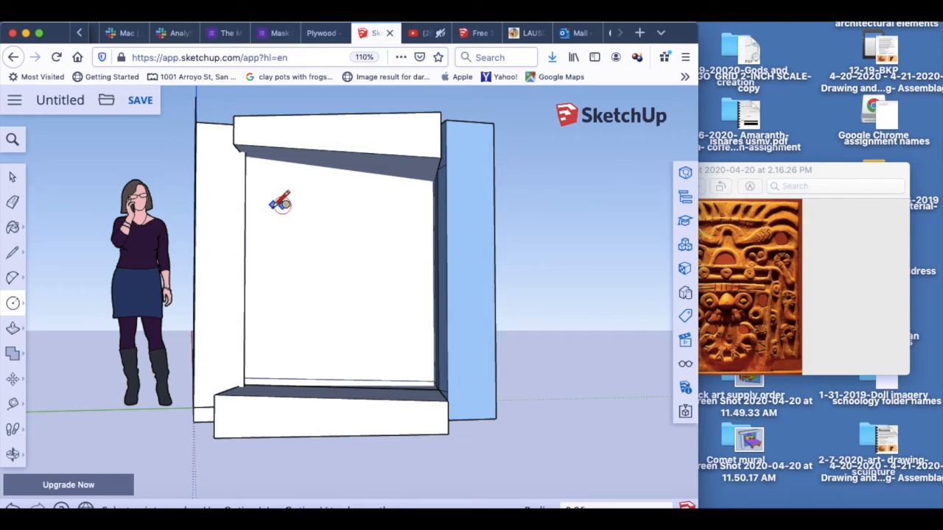
click(282, 206)
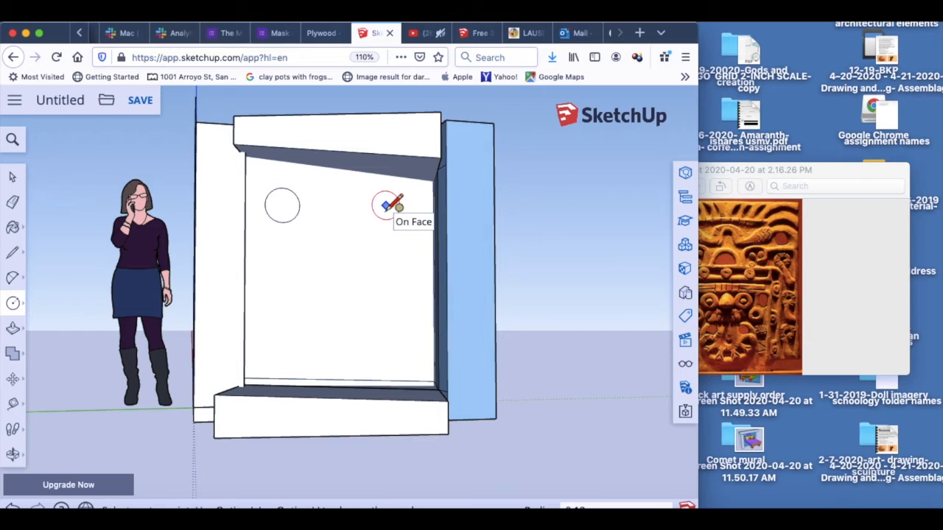
Step: Draw a circle in the recessed panel's upper corner away from the figure, with a small concentric circle inside it
click(386, 206)
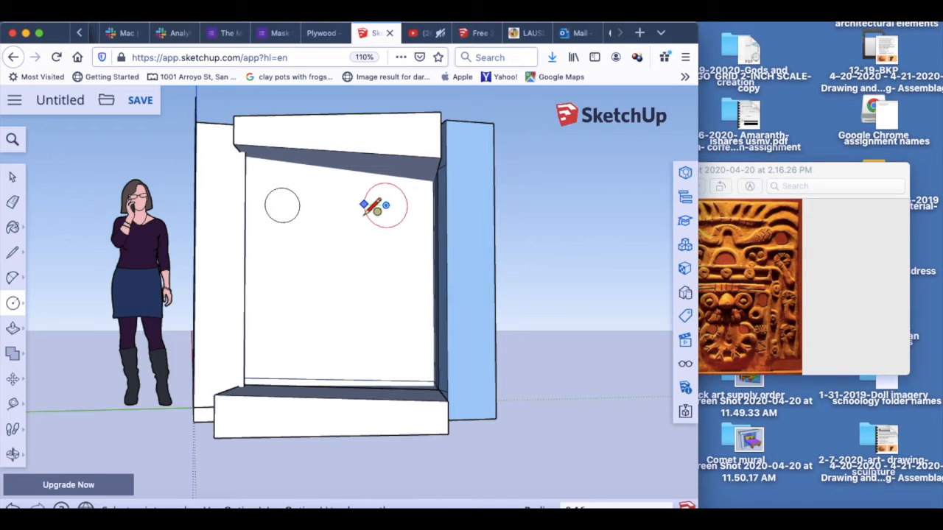
click(386, 205)
click(388, 223)
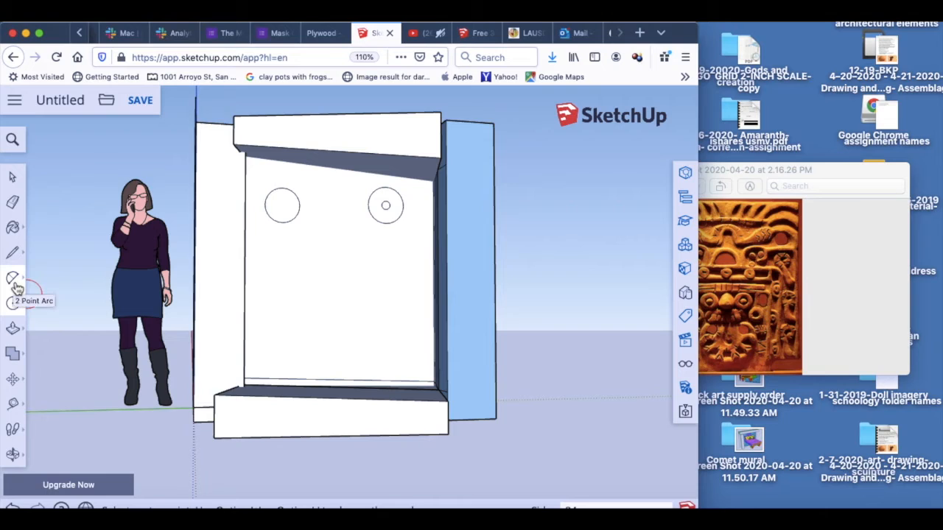
mouse_move(14, 286)
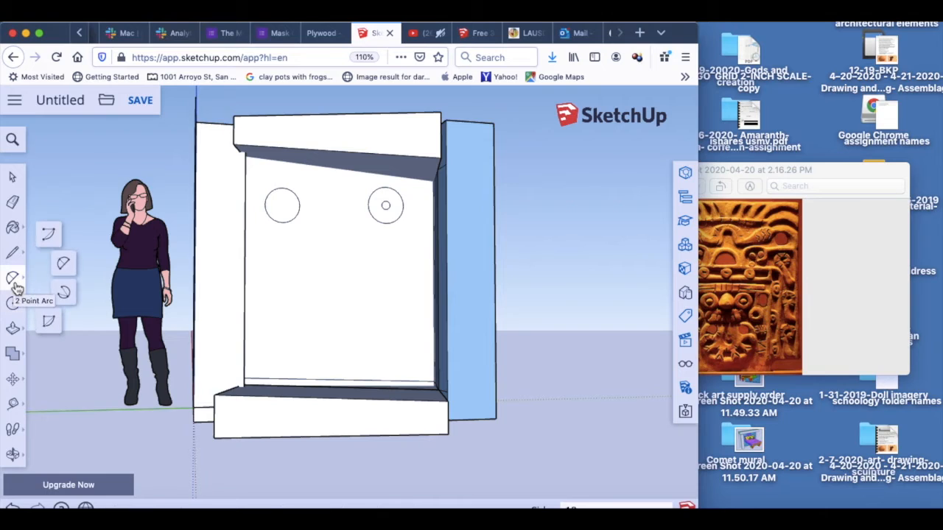
click(65, 266)
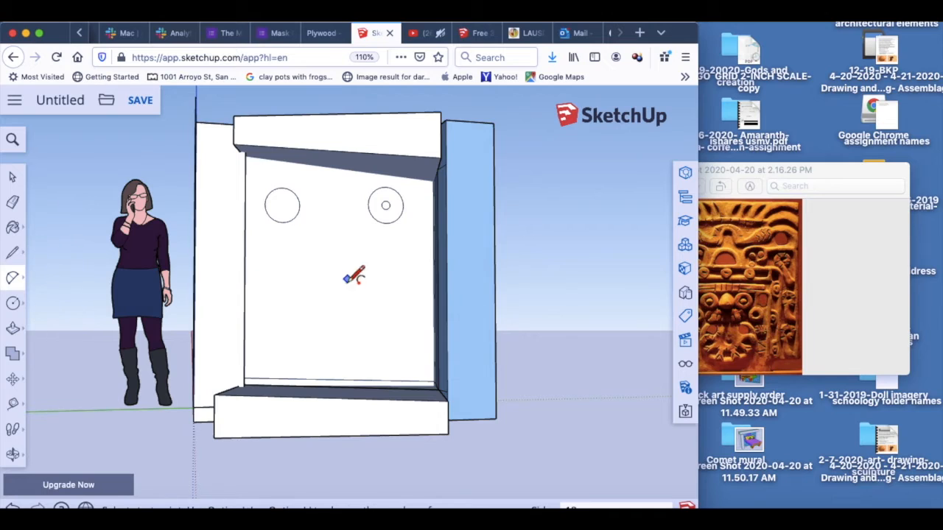
click(314, 253)
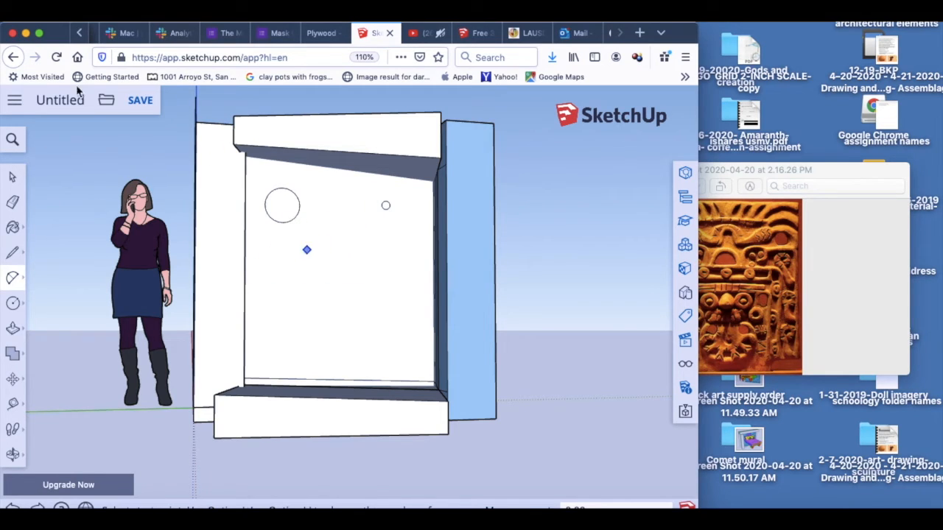
Step: Redraw the larger eye circle around the small circle in the panel's upper corner away from the figure
click(16, 309)
click(73, 304)
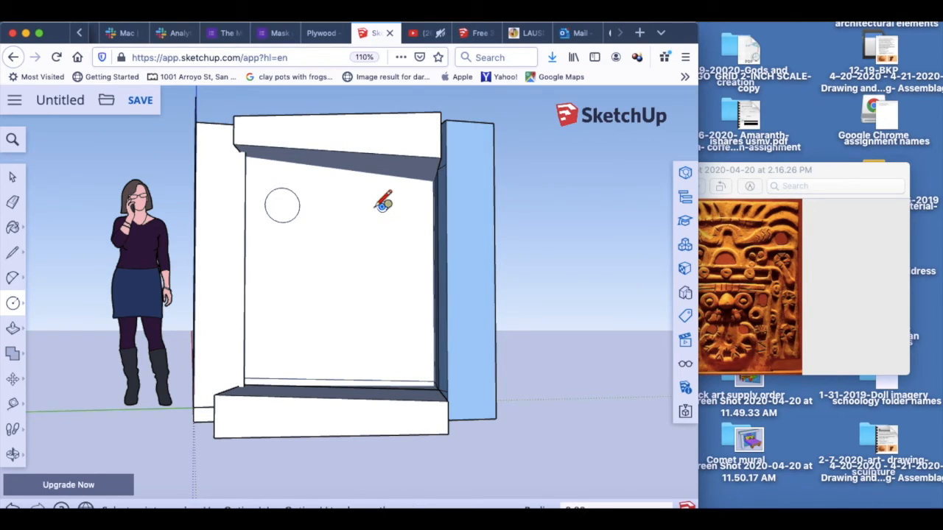
click(383, 207)
click(396, 208)
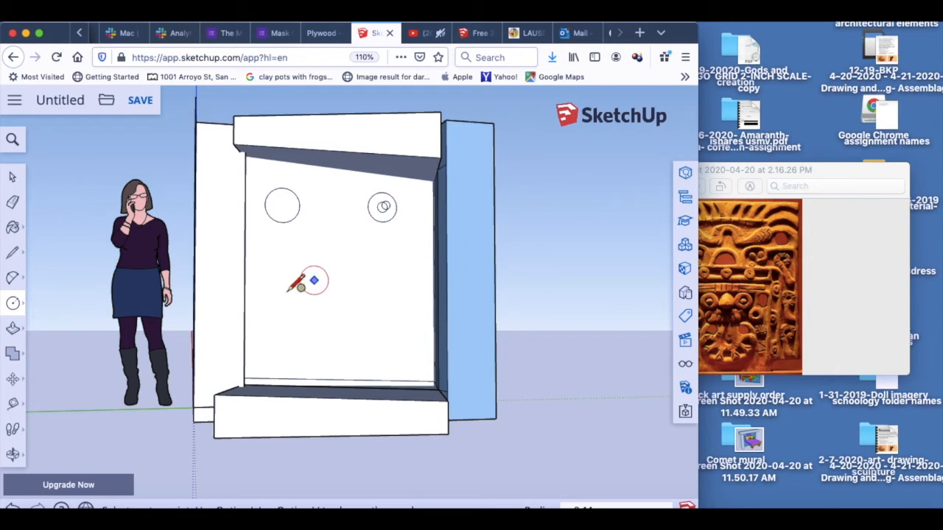
Step: Draw an upward-bulging half-circle arc on the recessed panel, centred between and below the two upper circles
click(15, 310)
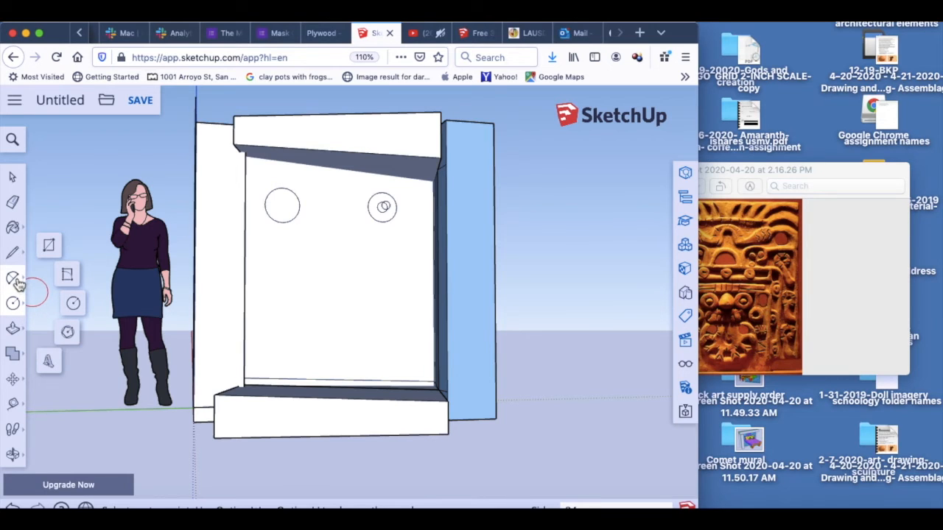
click(18, 283)
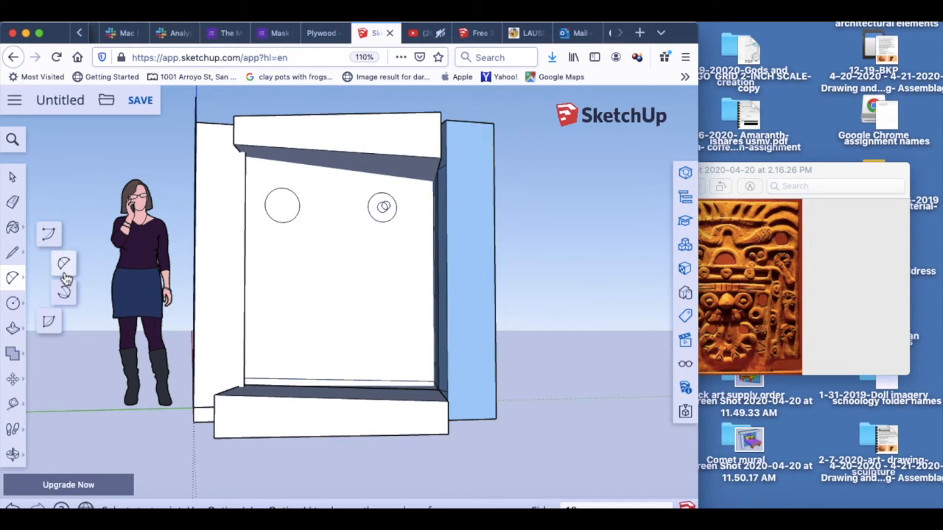
click(49, 237)
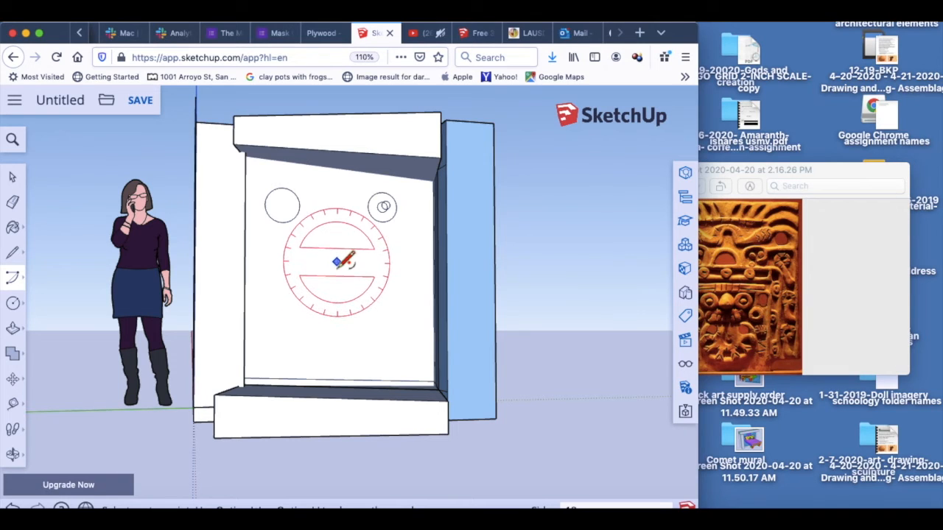
key(Up)
click(336, 262)
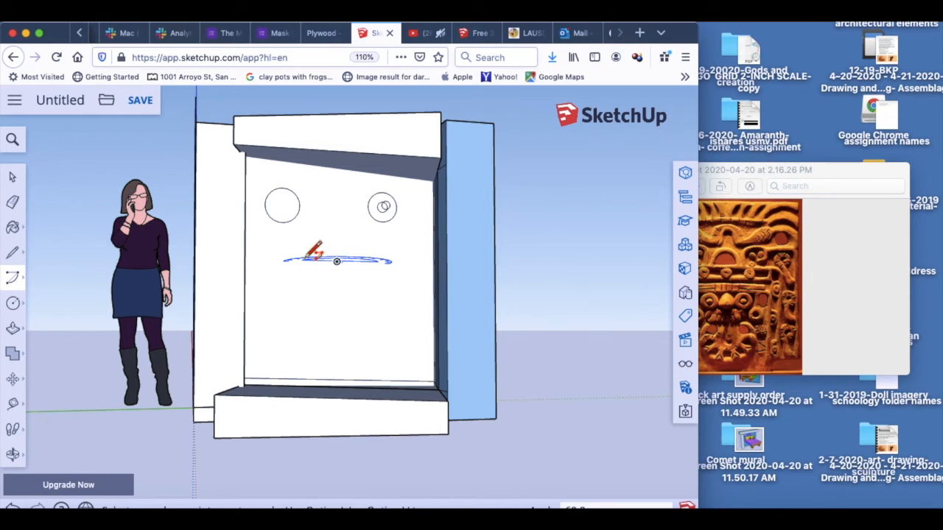
click(337, 261)
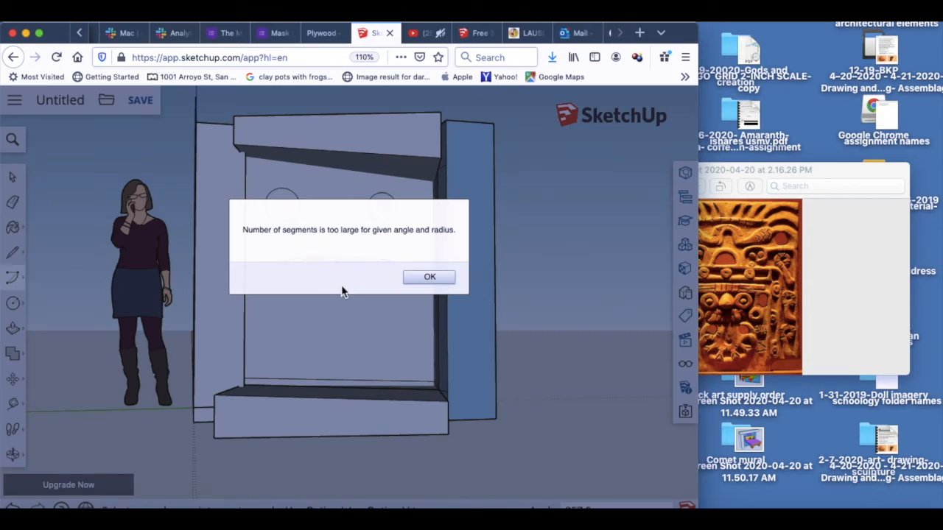
click(429, 278)
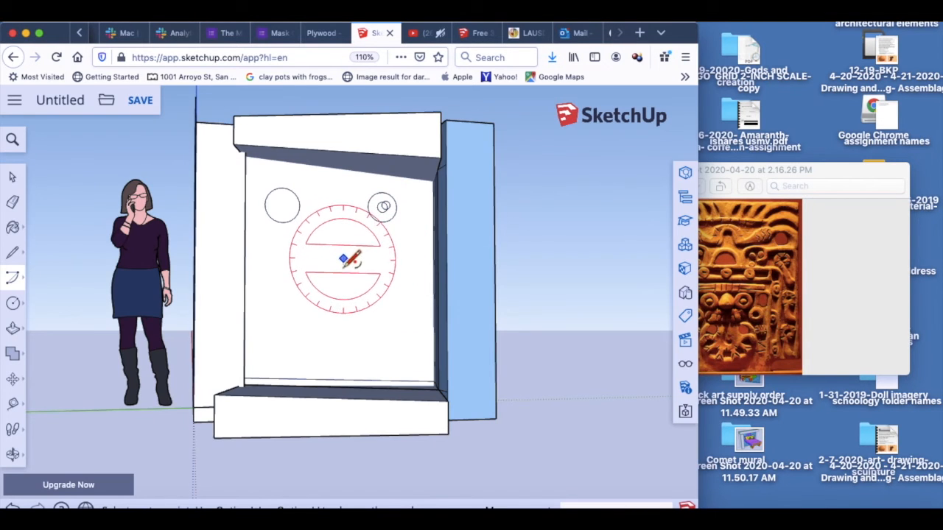
click(334, 270)
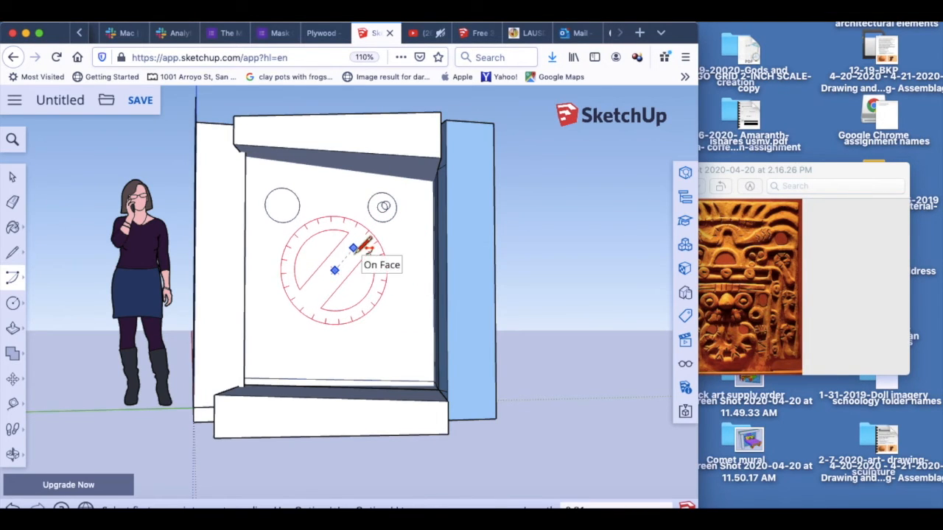
click(360, 271)
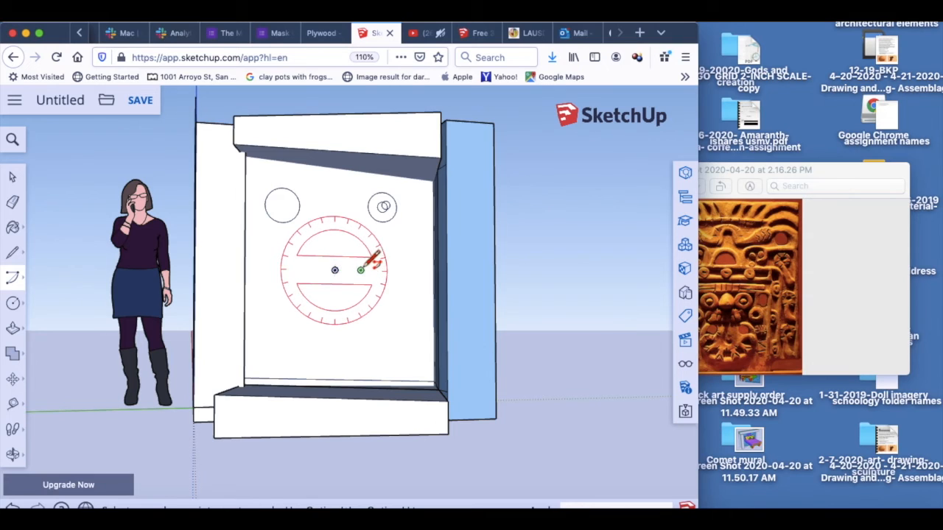
click(309, 270)
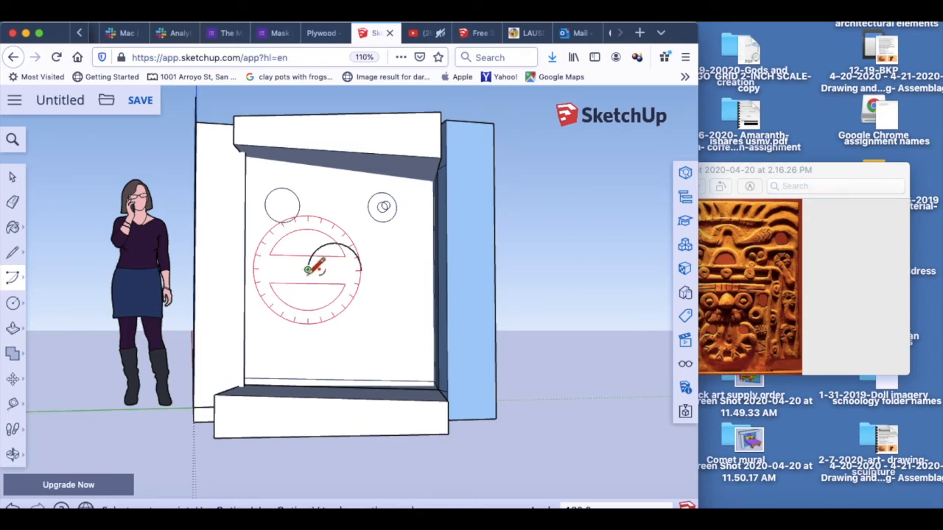
Step: Close the half-circle arc with a straight horizontal line between its two ends
click(14, 254)
click(46, 242)
click(307, 270)
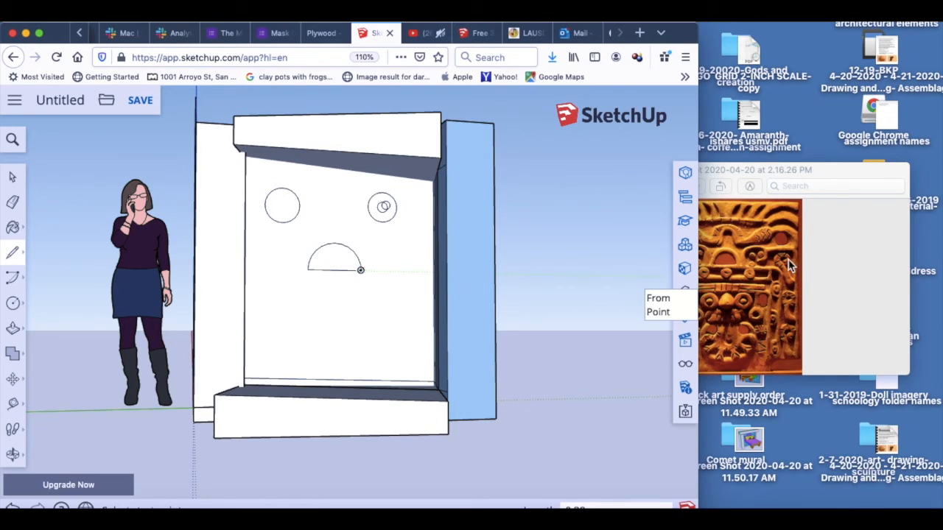
Step: Draw a wide horizontal rectangle directly beneath the half circle and a tall vertical rectangle running down from each of its ends
click(832, 200)
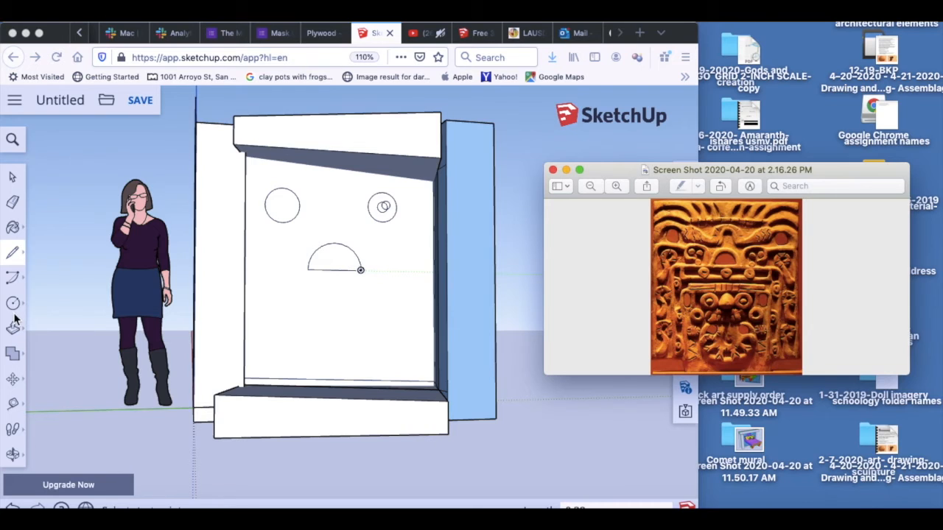
click(14, 321)
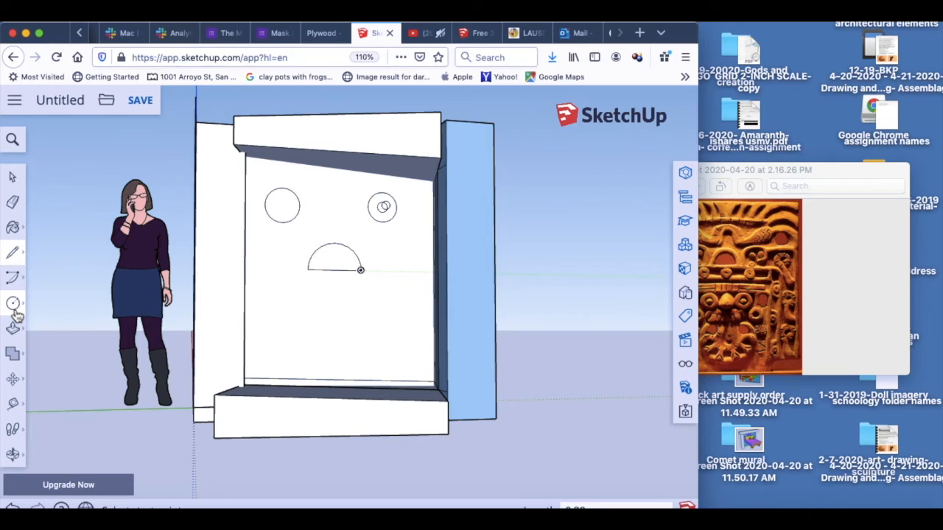
mouse_move(18, 313)
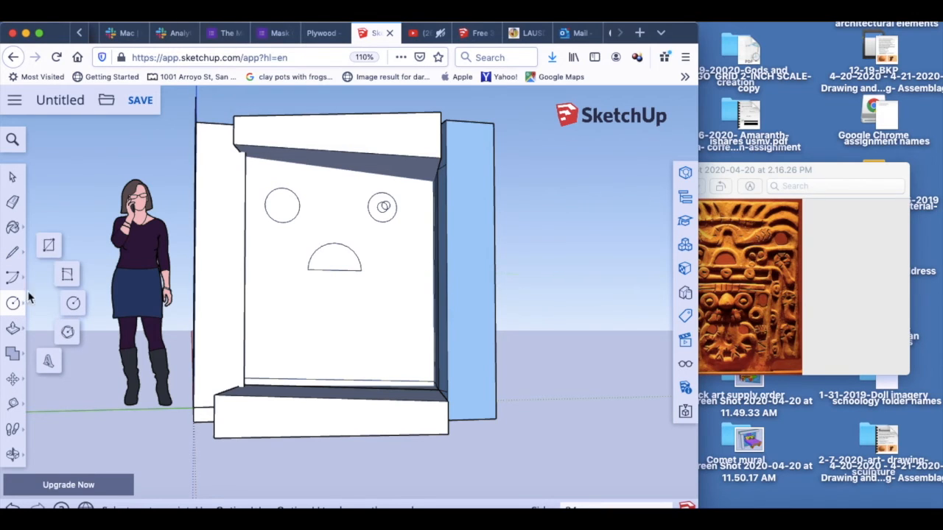
click(46, 247)
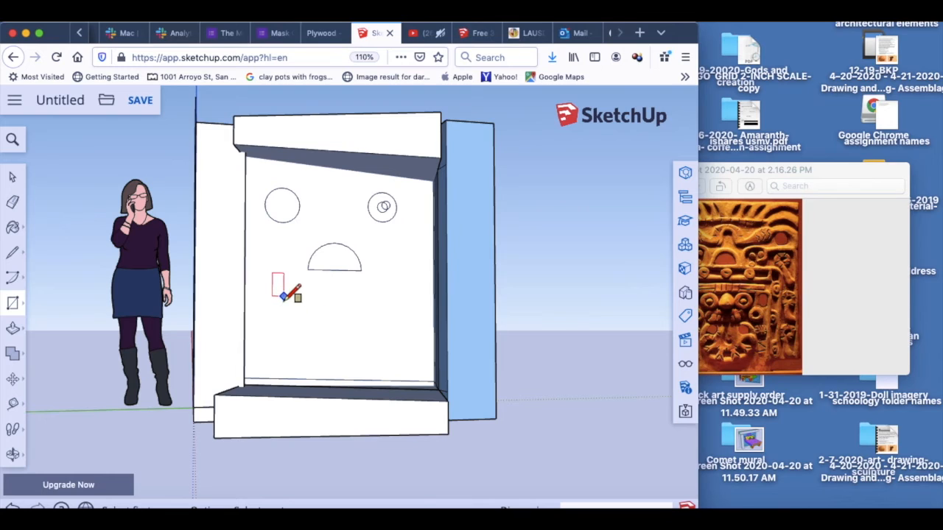
click(281, 295)
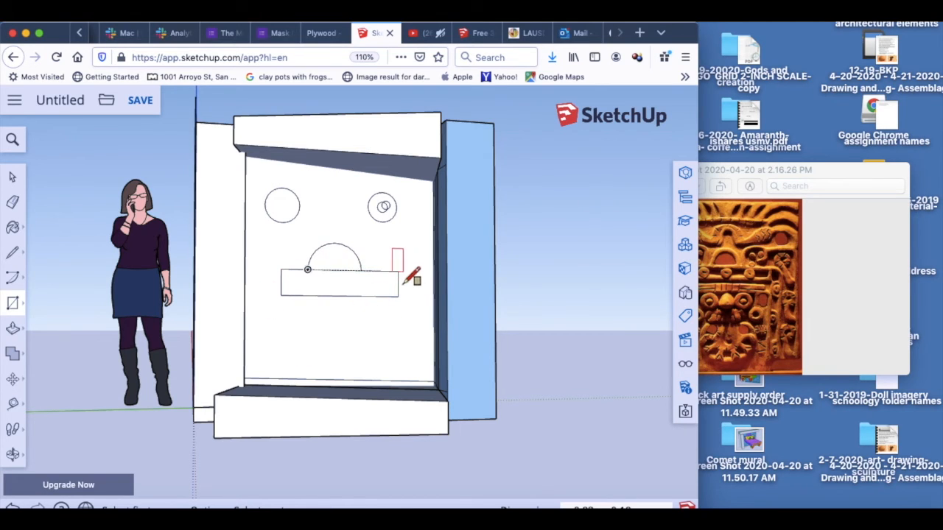
click(379, 359)
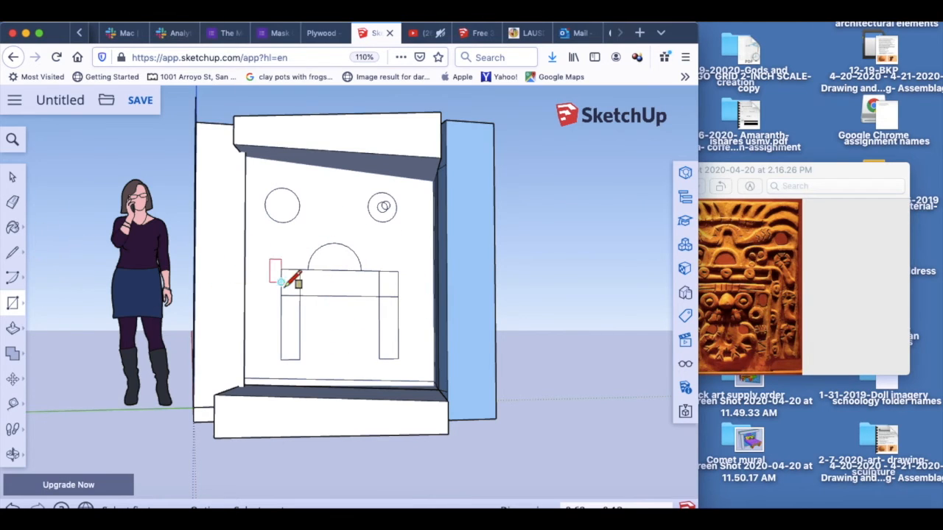
click(306, 271)
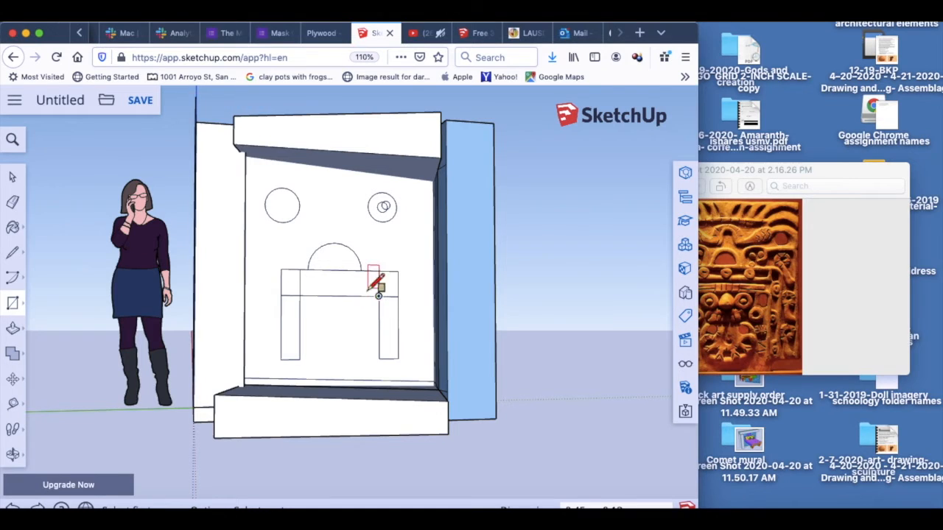
Step: Draw a narrow rectangle inside the middle section of the horizontal band below the half circle
scroll(358, 322, down, 2)
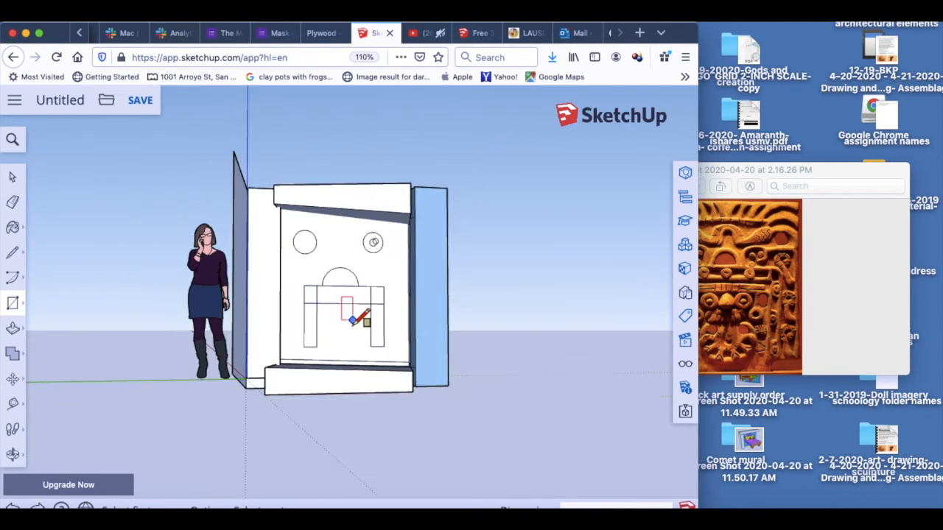
scroll(355, 320, up, 4)
scroll(355, 317, up, 5)
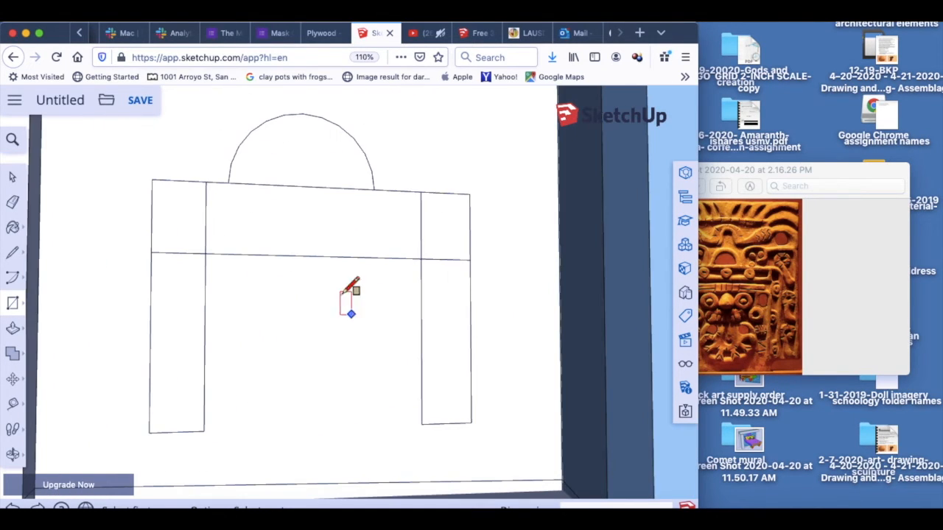
click(230, 200)
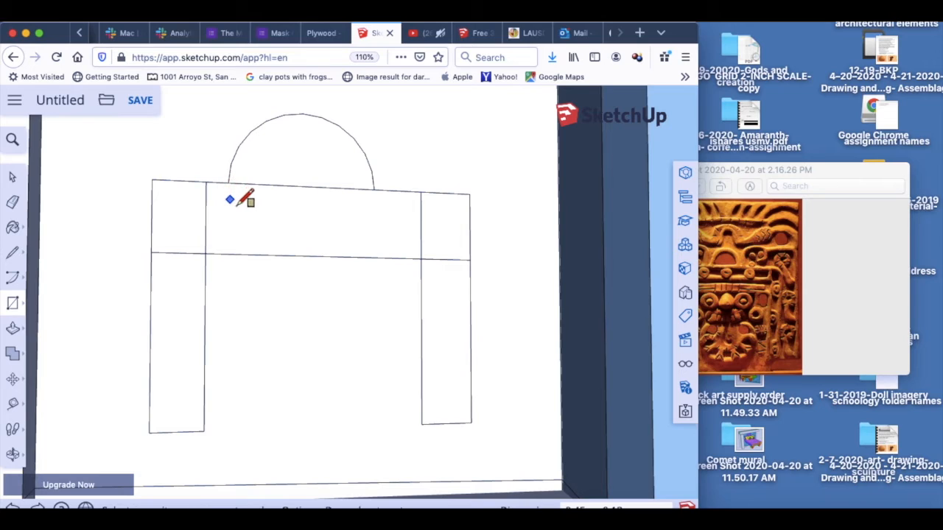
click(387, 241)
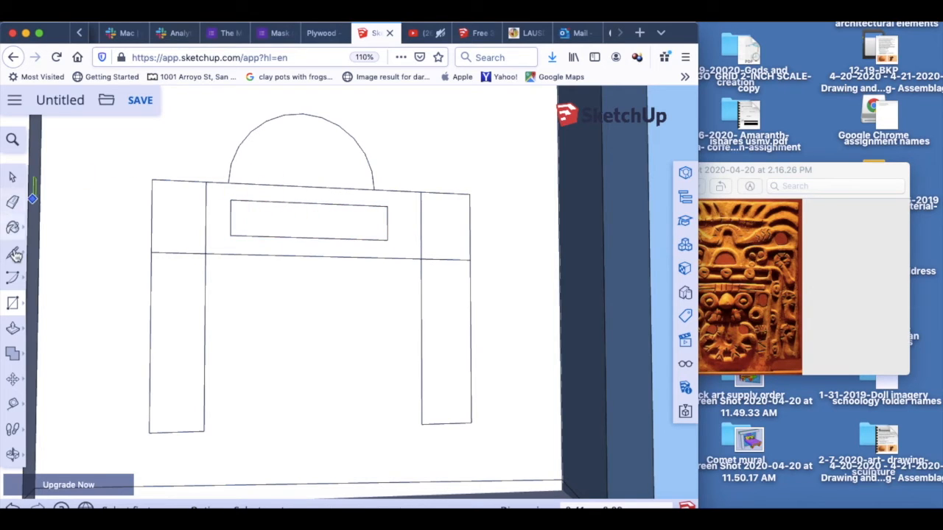
Step: Draw three small, evenly spaced circles in a row inside the band's narrow inner rectangle
click(15, 310)
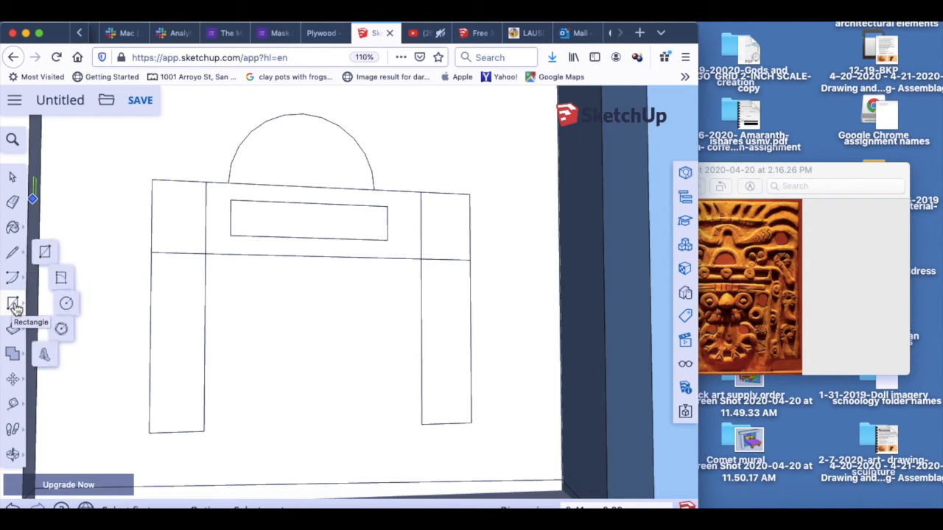
click(72, 304)
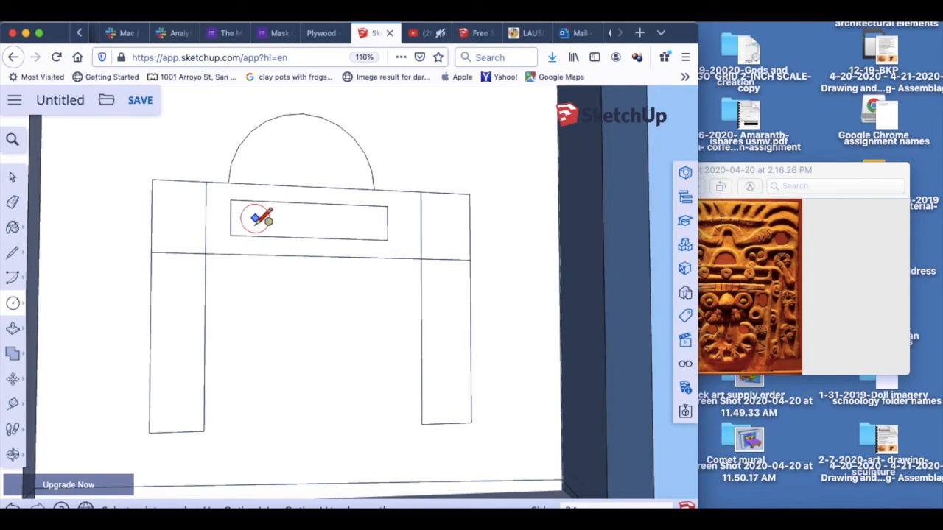
click(255, 218)
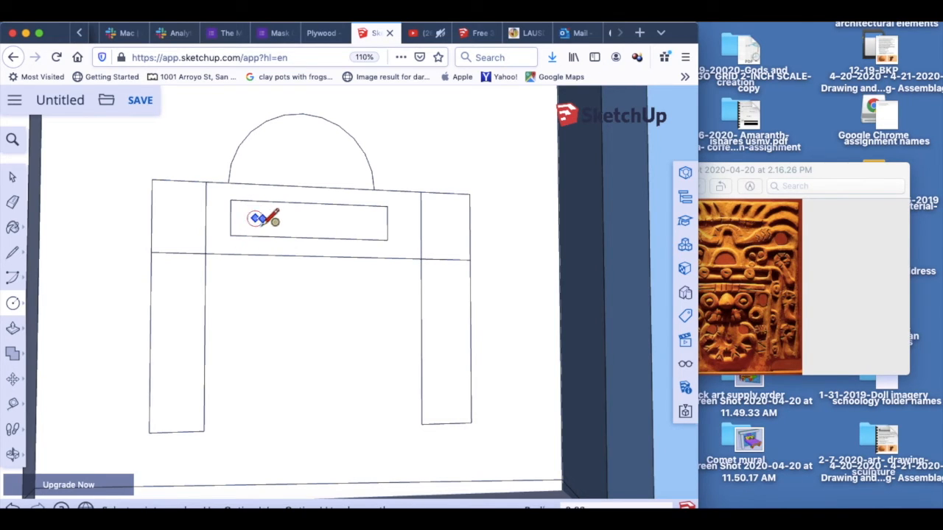
click(305, 221)
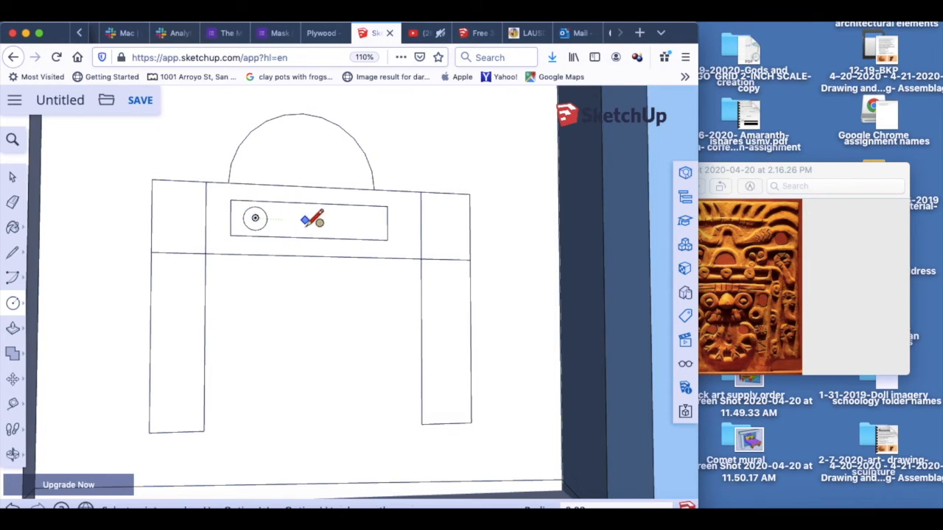
click(318, 219)
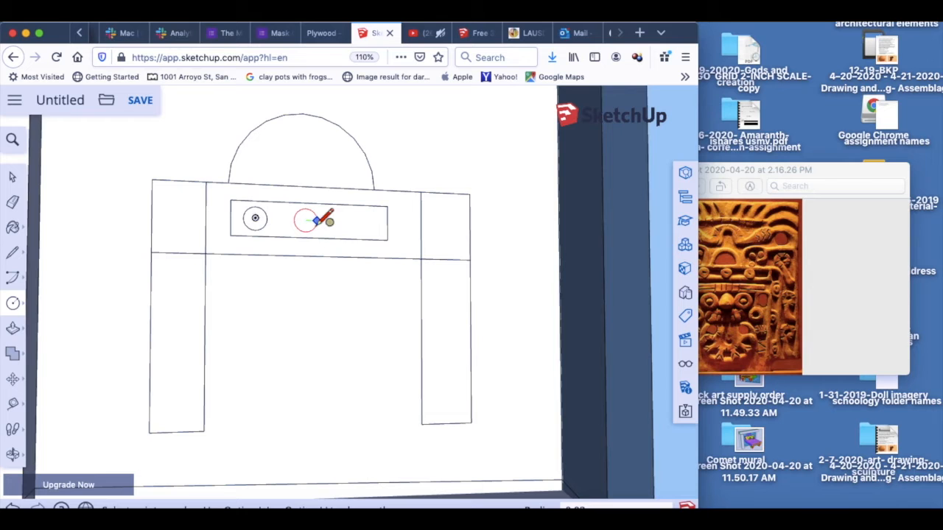
click(361, 222)
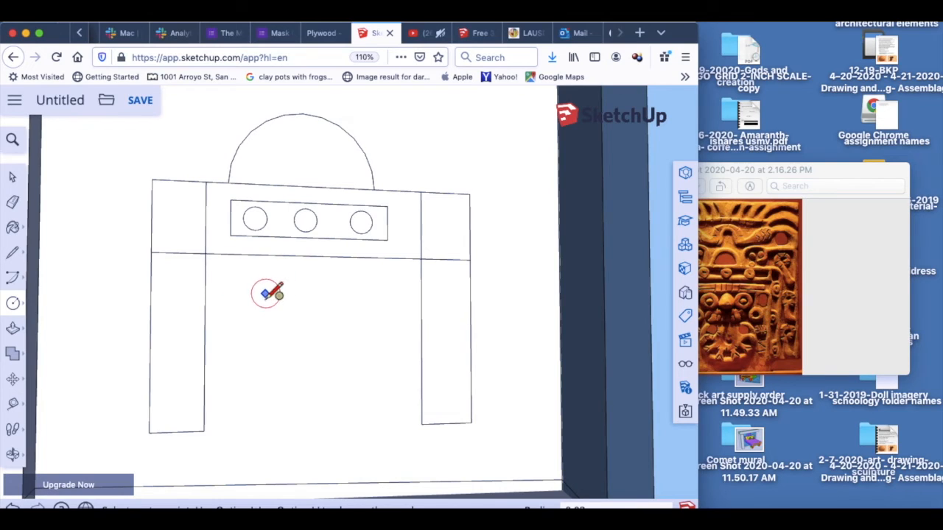
Step: Draw an eye circle beneath the horizontal band, beside the vertical strip nearest the figure
click(255, 293)
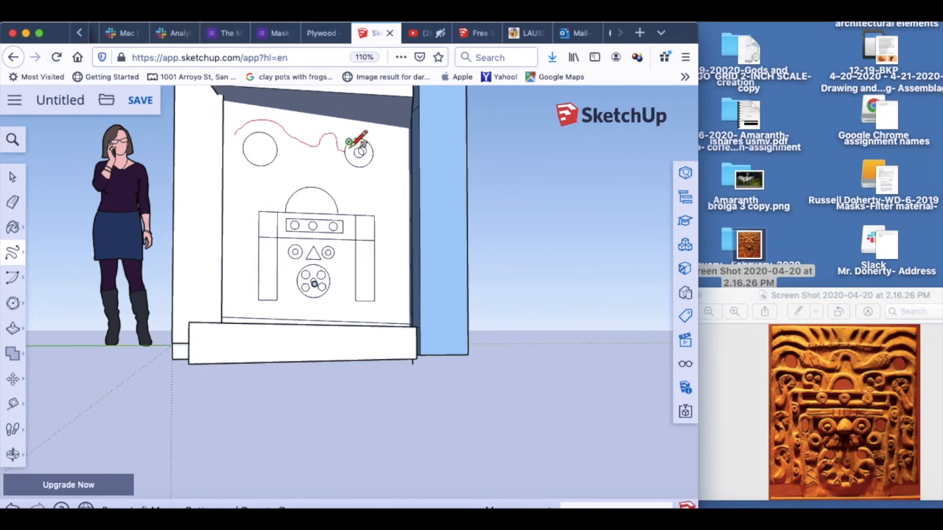
Step: Undo the freehand brow line and draw a new wavy brow shape arching over the two upper circles
drag(375, 138, 390, 148)
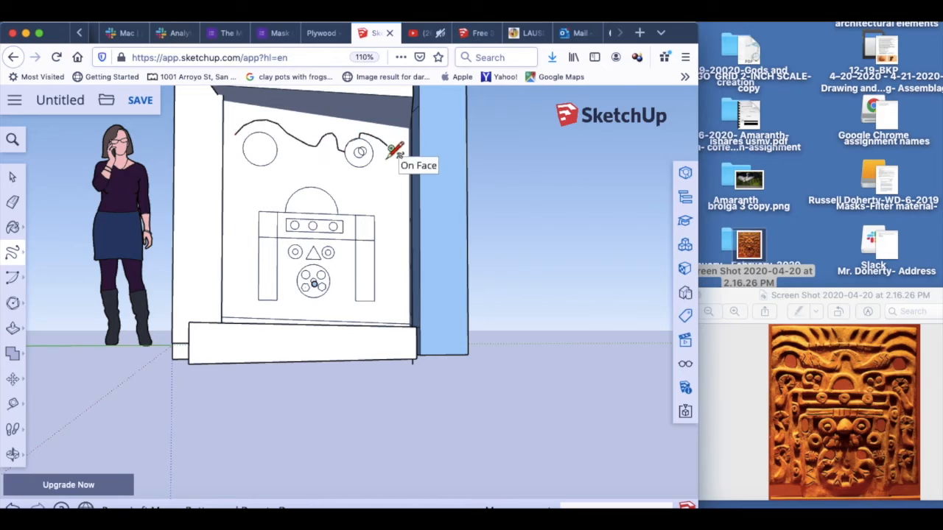
key(super+z)
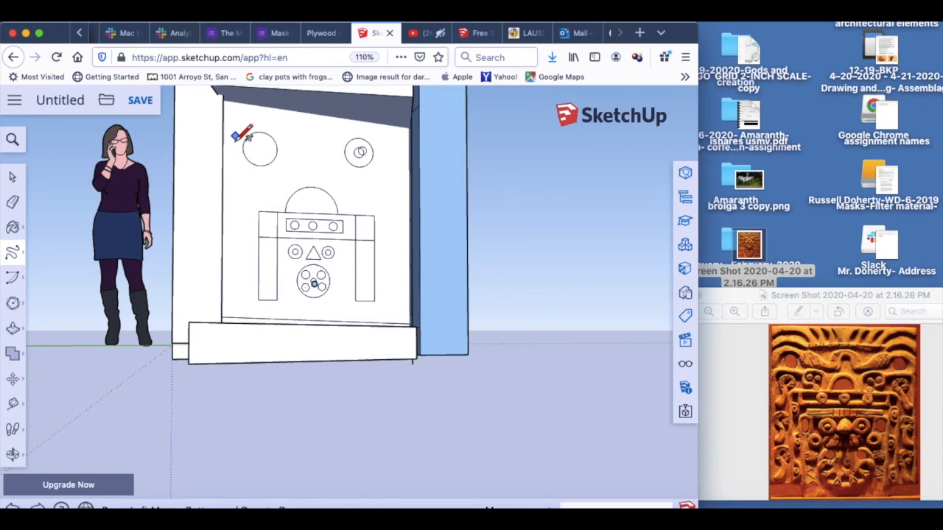
mouse_move(232, 136)
mouse_down()
mouse_move(257, 125)
mouse_move(302, 150)
mouse_up()
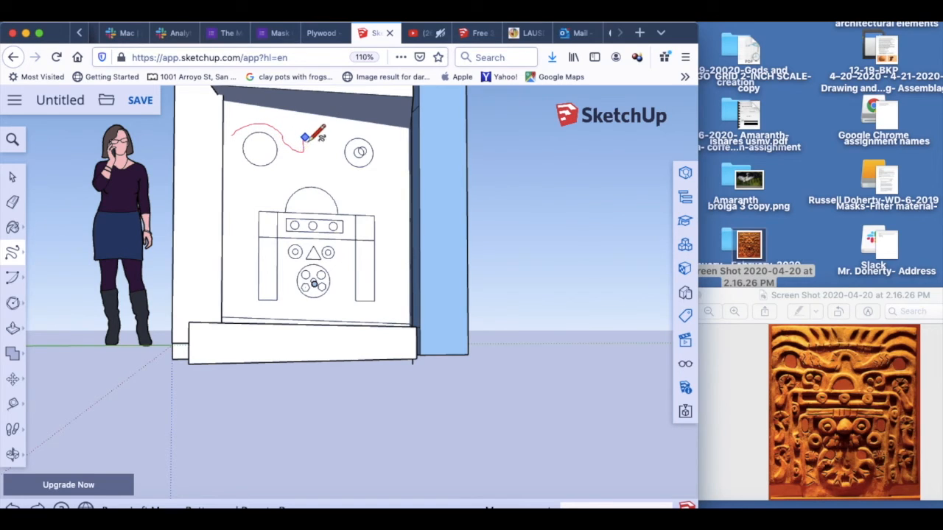
mouse_move(331, 153)
mouse_down()
mouse_move(367, 133)
mouse_move(396, 156)
mouse_up()
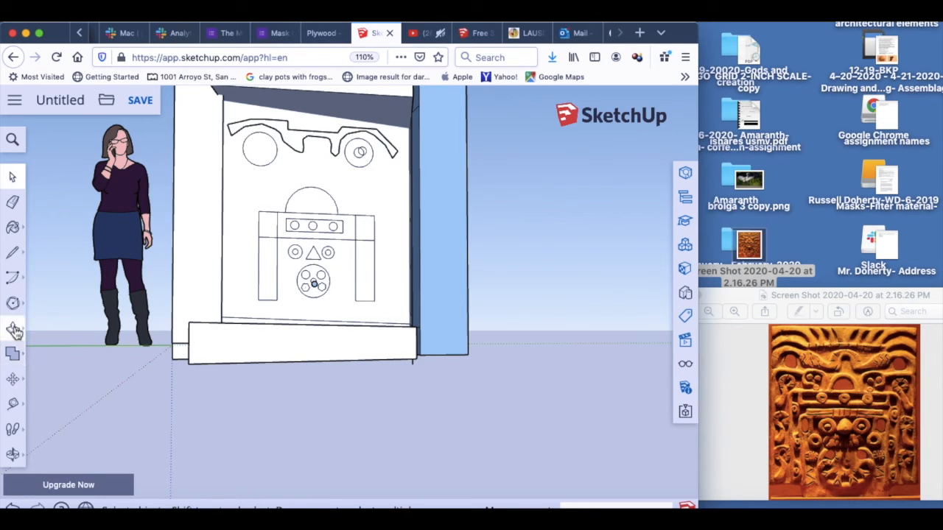
Step: Push the horizontal band's two end squares and its middle section into the panel, leaving the inner rectangle standing out
mouse_move(15, 331)
click(50, 306)
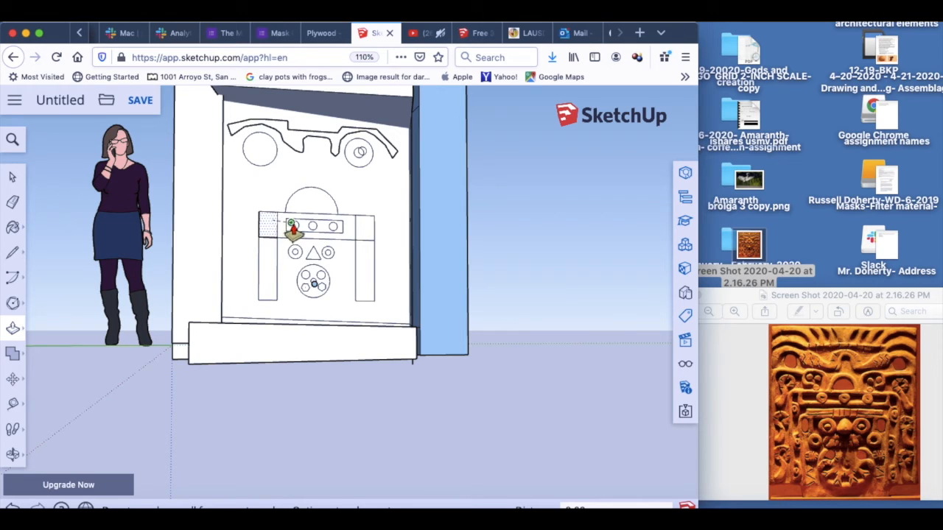
mouse_move(268, 224)
mouse_down()
mouse_move(253, 235)
mouse_move(263, 233)
mouse_up()
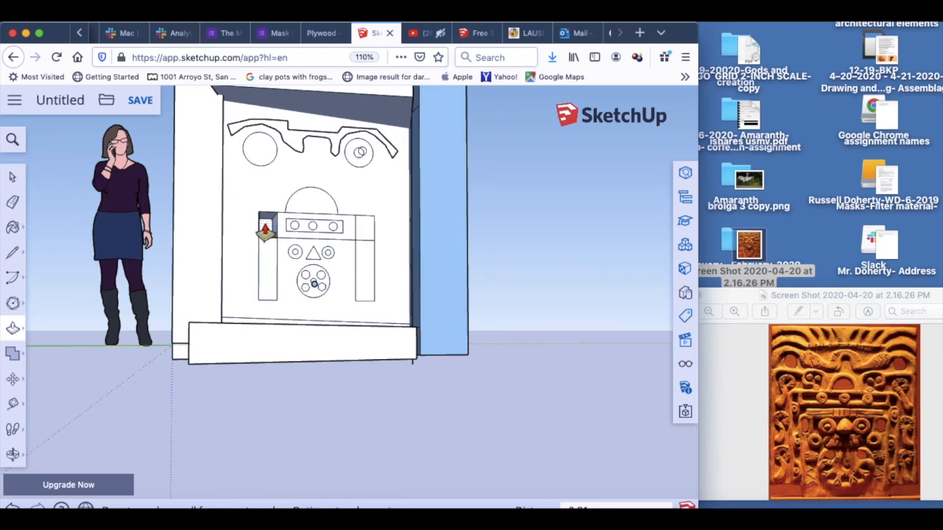
double_click(370, 231)
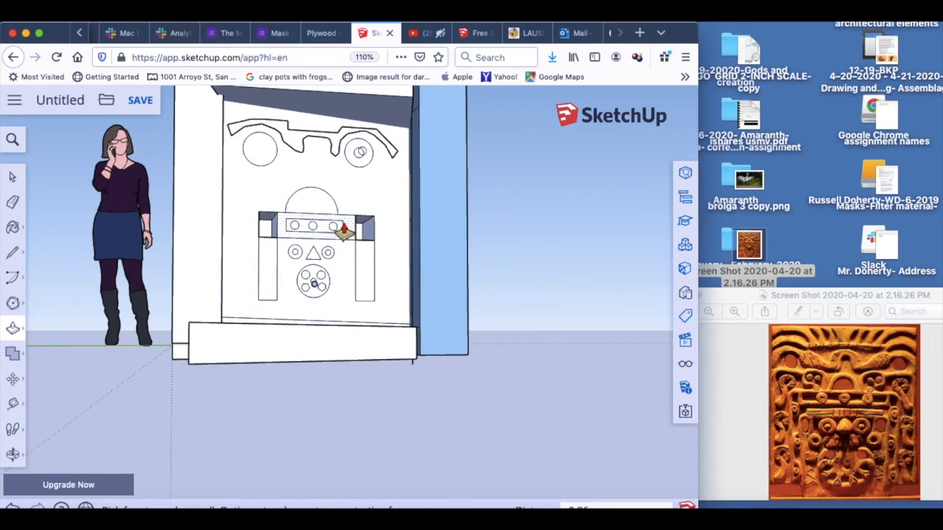
drag(338, 229, 332, 232)
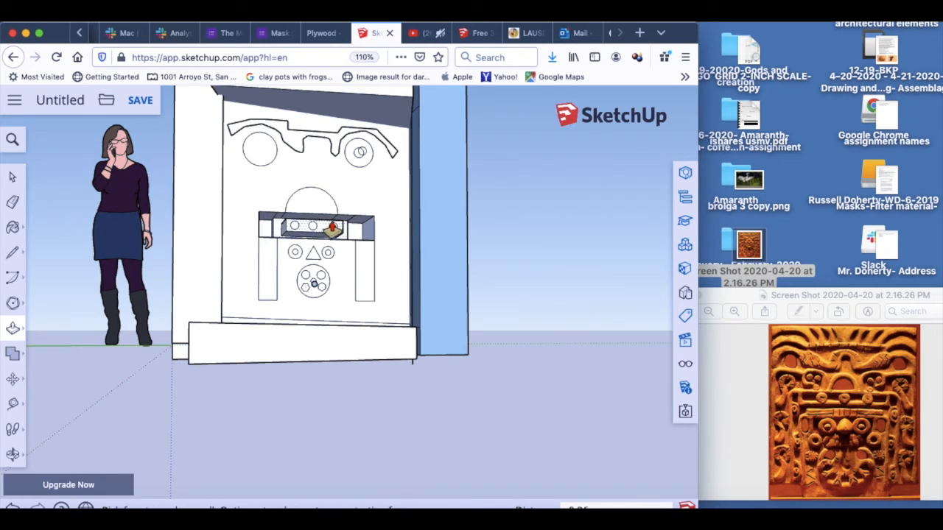
Step: Pull the three small circles on the band's inner rectangle outward into cylinders
scroll(335, 227, up, 5)
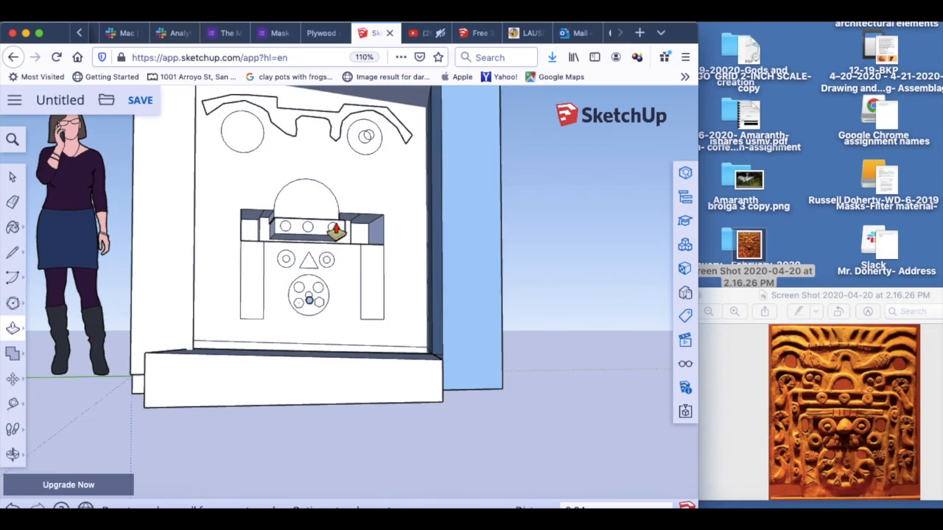
scroll(335, 230, up, 3)
scroll(310, 217, down, 1)
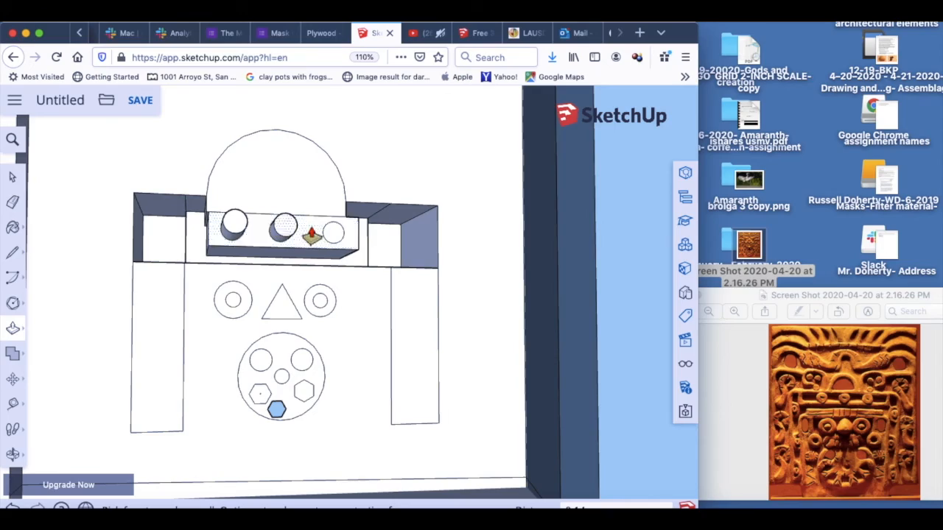
drag(311, 234, 344, 225)
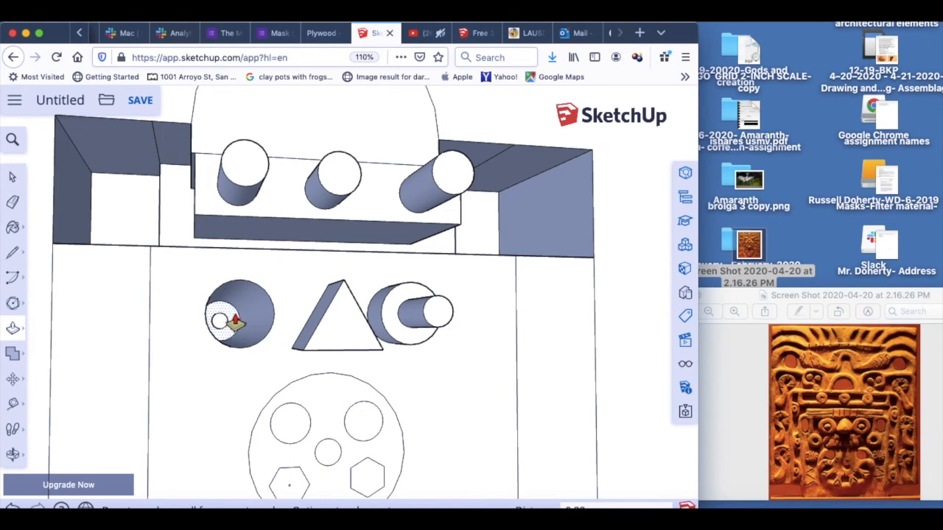
Step: Push back the ring of the lower eye nearest the figure, leaving its inner circle as a projecting cylinder
drag(231, 325, 205, 343)
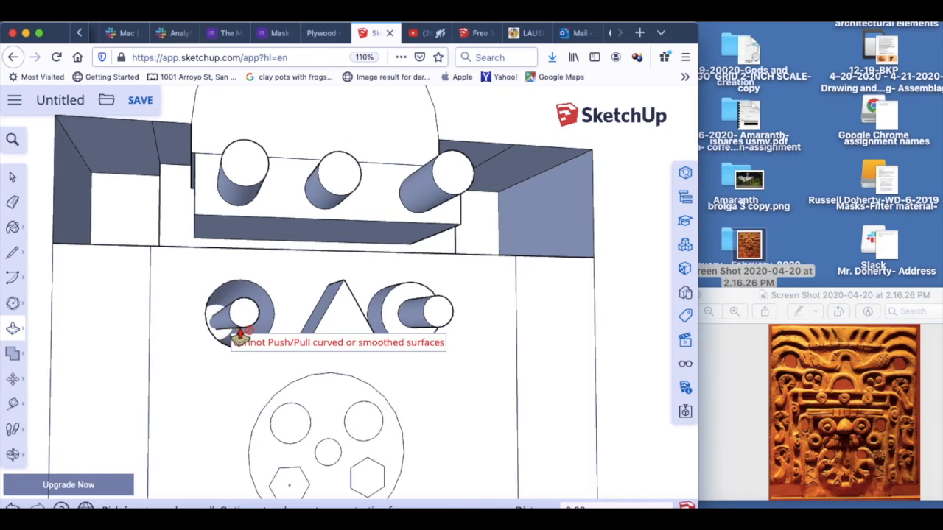
scroll(221, 330, up, 2)
scroll(221, 329, up, 3)
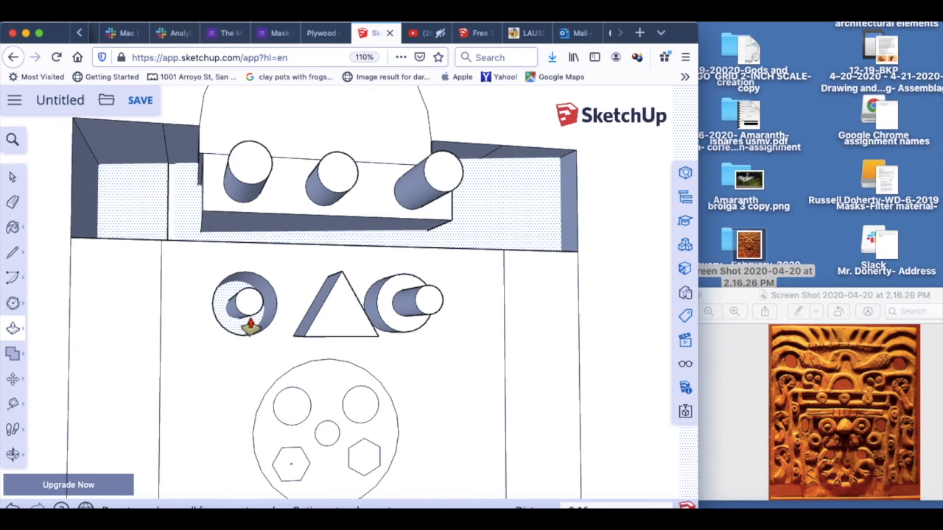
scroll(250, 315, down, 3)
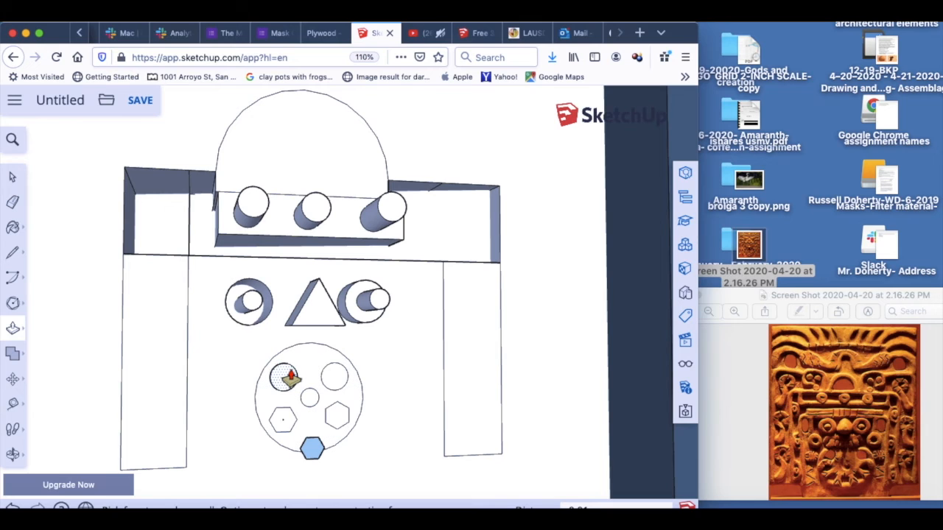
Step: Paint the two upper circles inside the round mouth dark brown
click(685, 247)
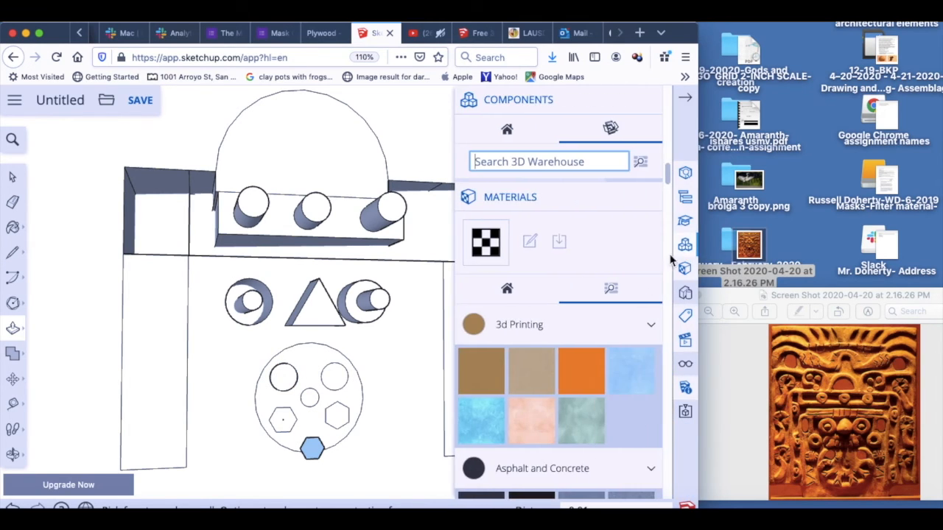
click(603, 378)
scroll(560, 338, down, 15)
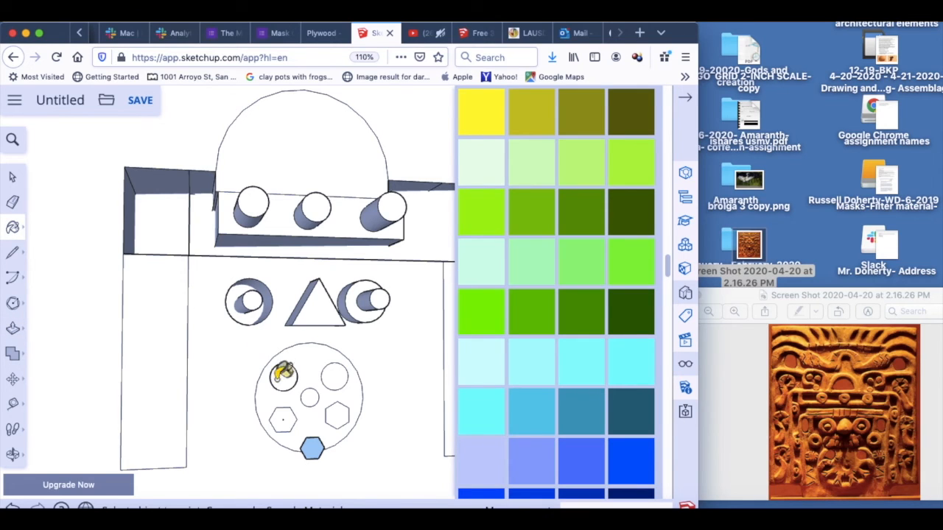
click(284, 378)
click(346, 378)
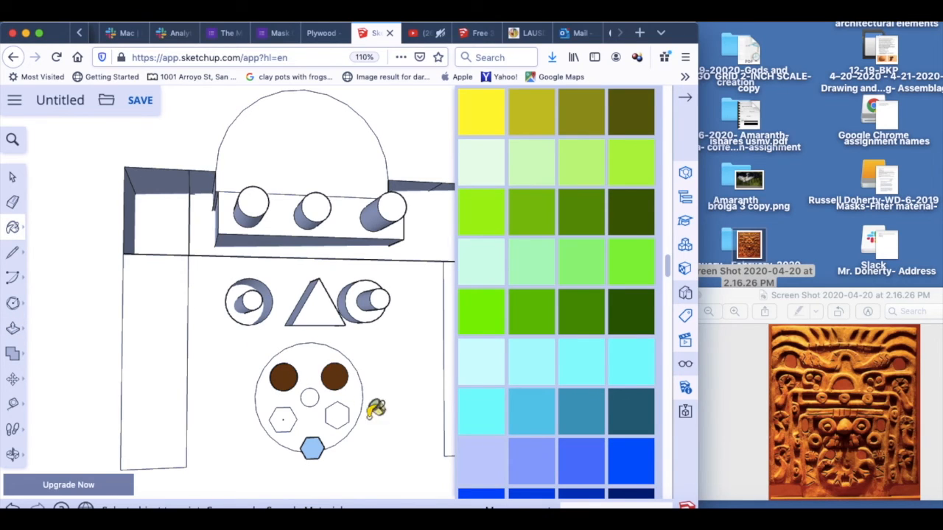
Step: Erase the brown mouth circle farther from the figure
click(12, 203)
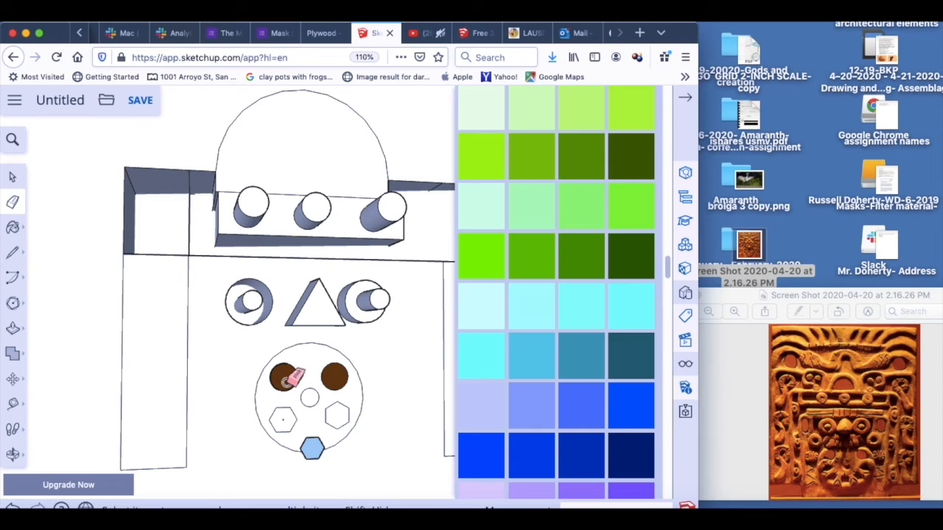
click(338, 380)
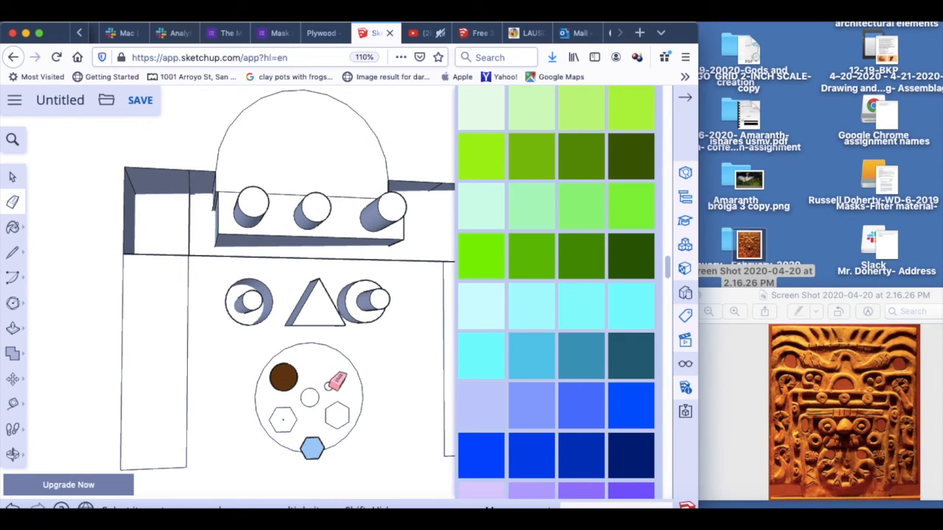
click(329, 384)
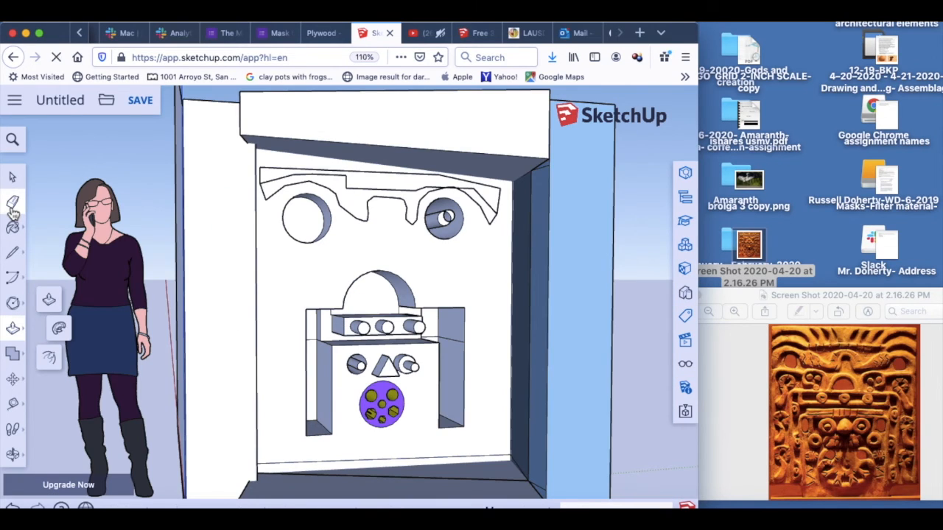
Step: Erase the wavy brow shape and draw narrow, staggered horizontal rectangles in its place
click(12, 207)
mouse_move(280, 183)
mouse_down()
mouse_move(344, 174)
mouse_move(323, 167)
mouse_move(436, 196)
mouse_move(353, 237)
mouse_up()
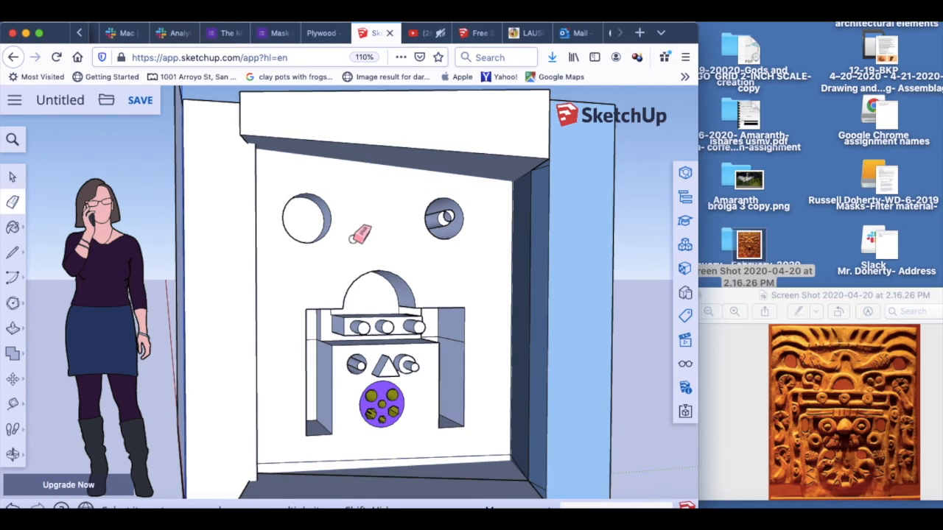
click(13, 308)
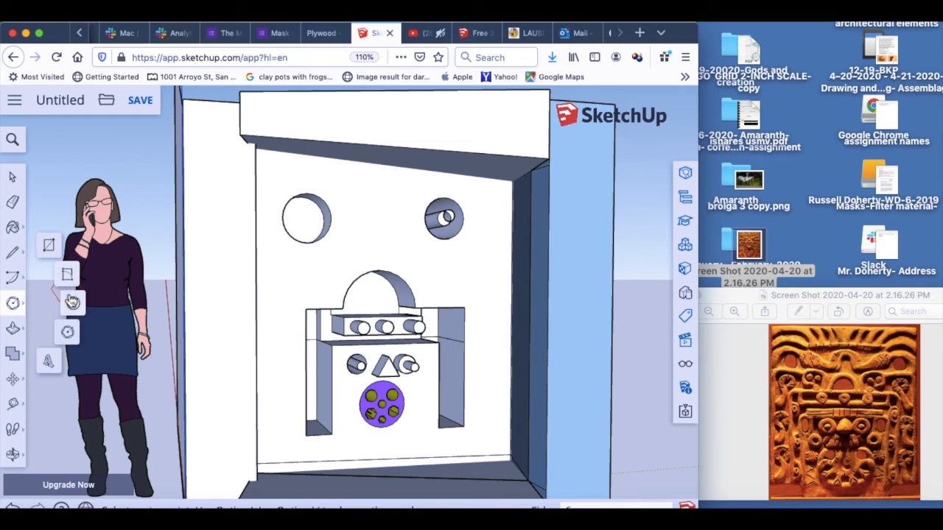
click(48, 246)
click(279, 183)
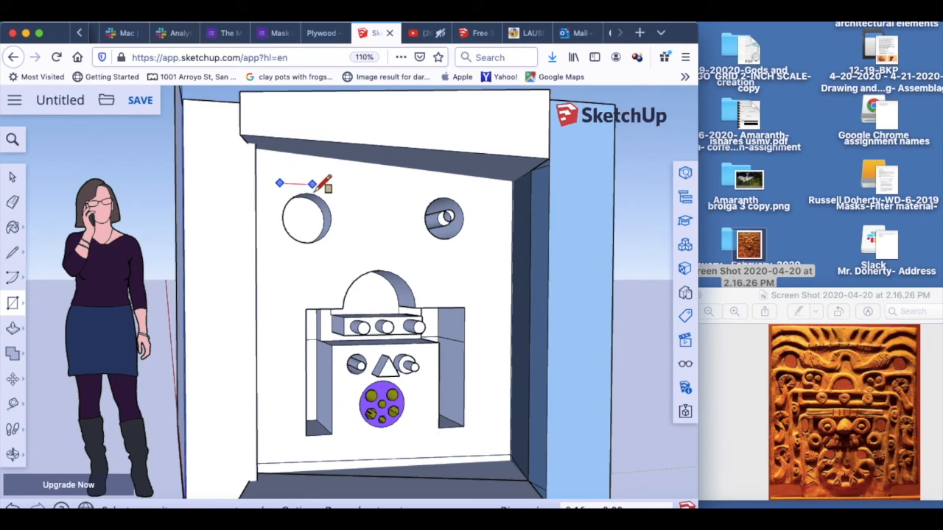
click(370, 177)
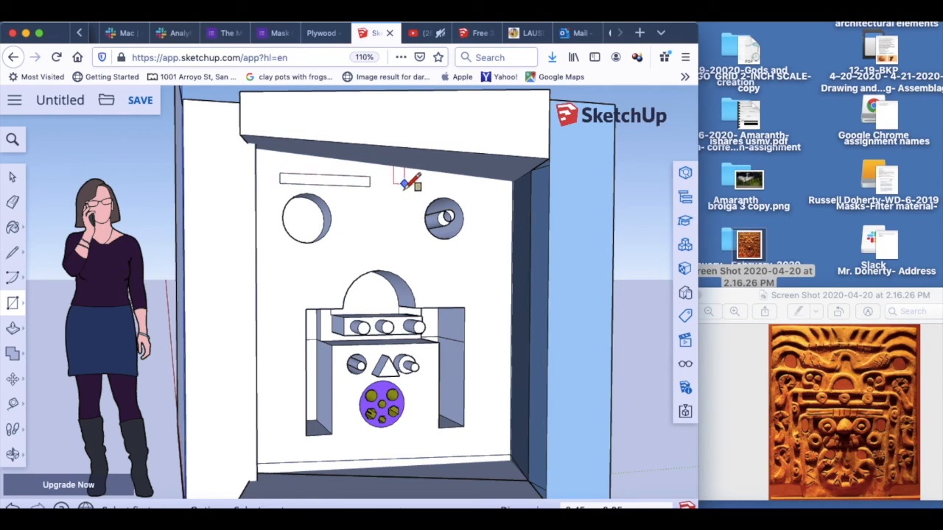
click(348, 177)
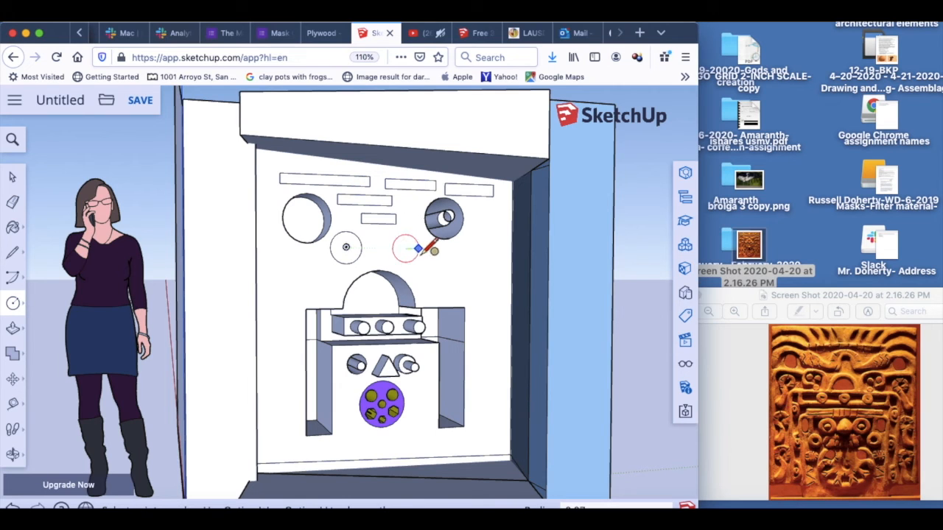
Step: Draw overlapping circles between the upper eyes and the half circle and pull them out from the panel
click(420, 249)
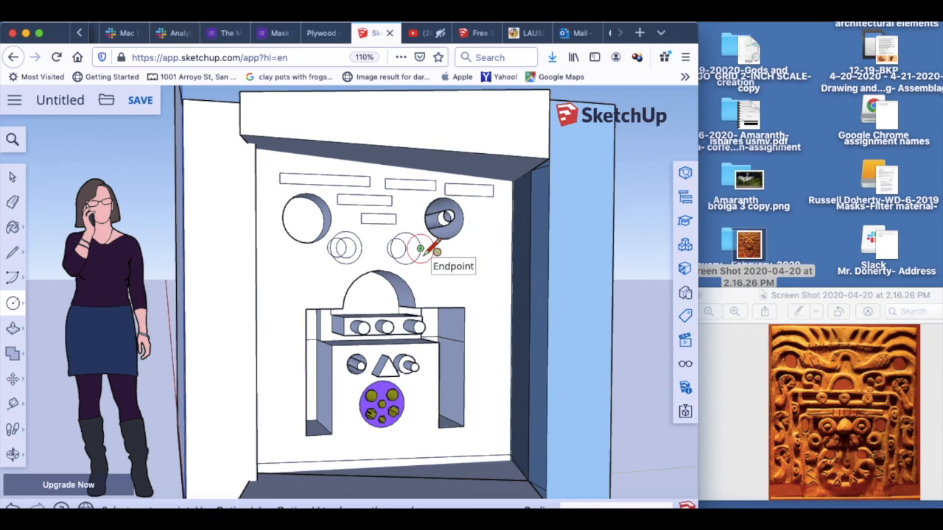
click(427, 250)
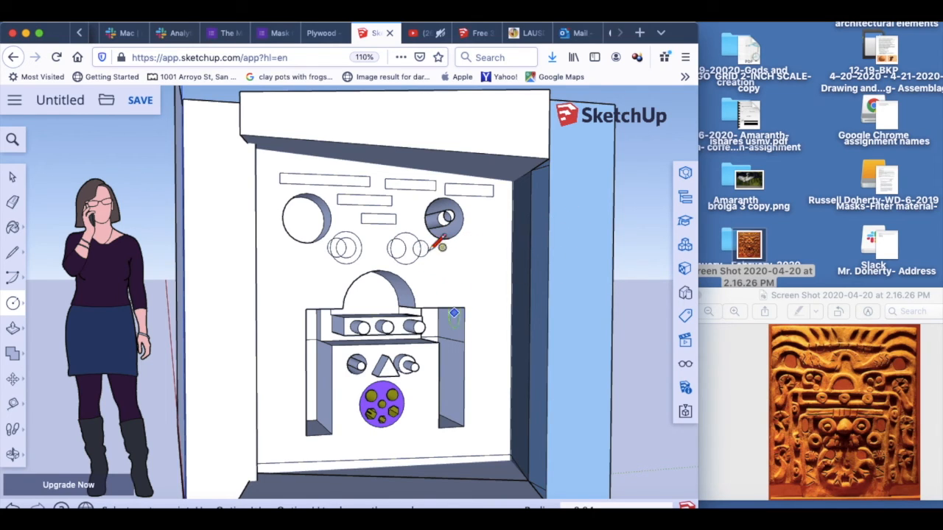
click(13, 181)
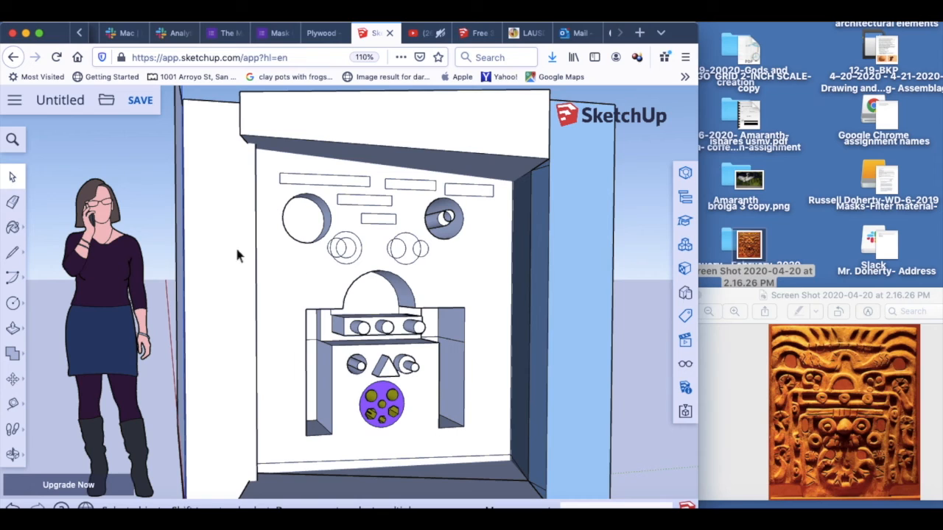
click(13, 327)
drag(355, 252, 373, 257)
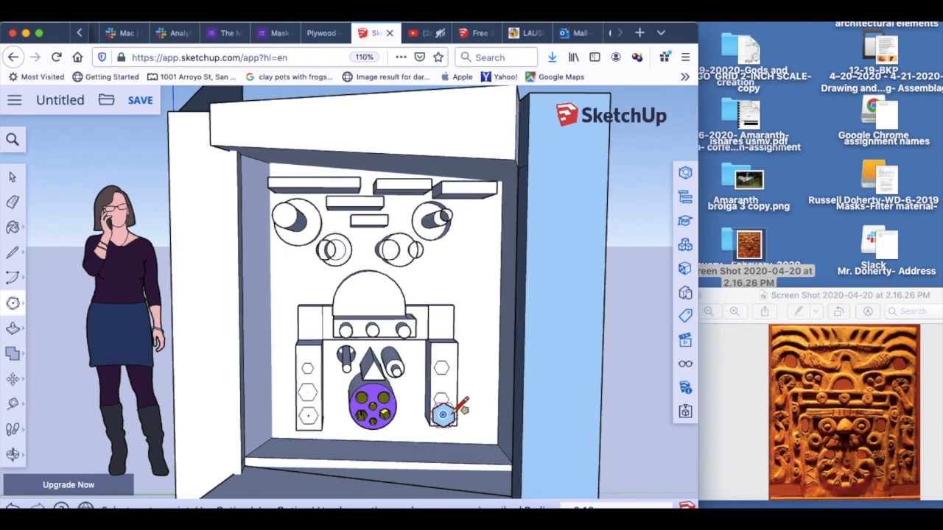
Step: Undo the lowest hexagon on the vertical strip farther from the figure and push or pull that strip's remaining shapes
key(super+z)
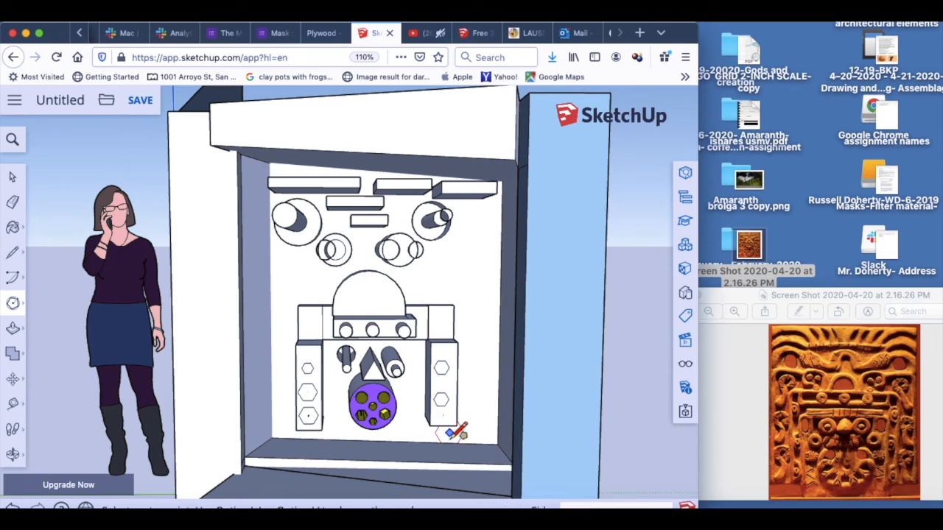
click(13, 176)
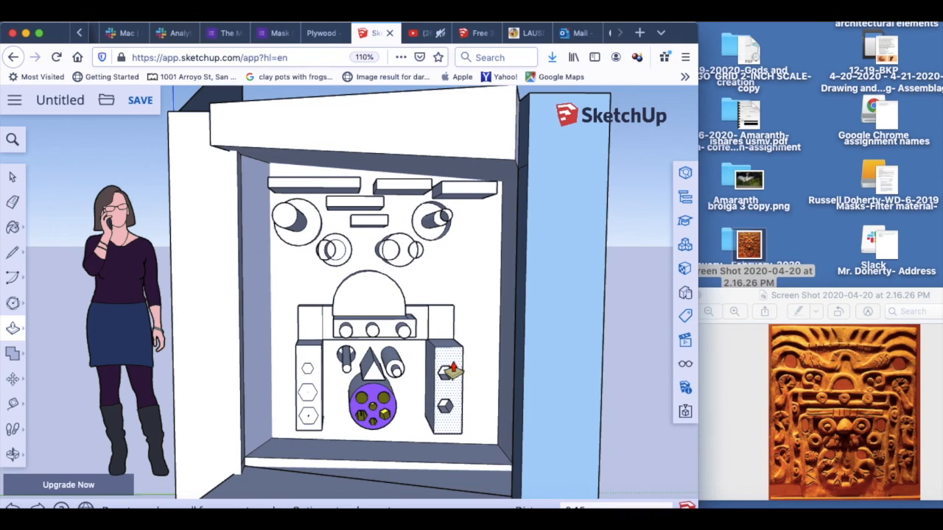
drag(453, 372, 444, 360)
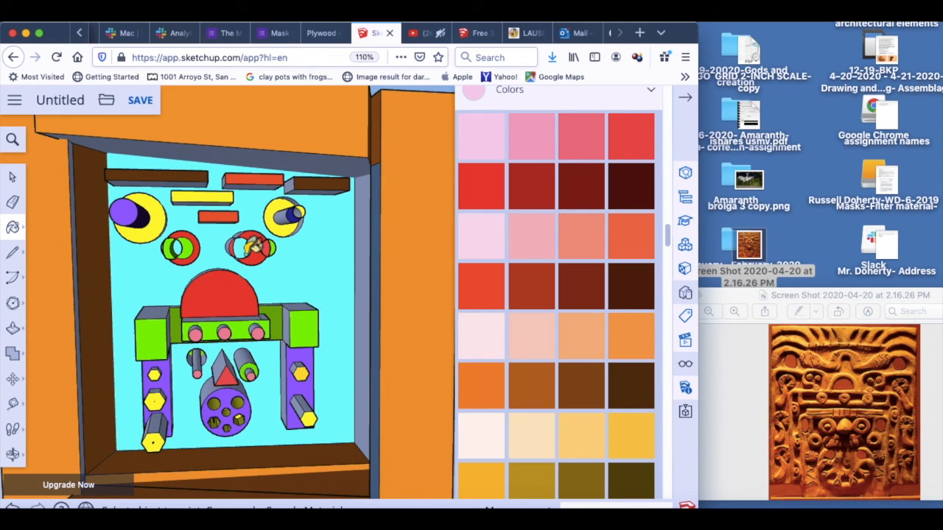
Step: Save the model in the SketchUp project folder under the name "Wall relief # 11many faces"
scroll(274, 276, down, 2)
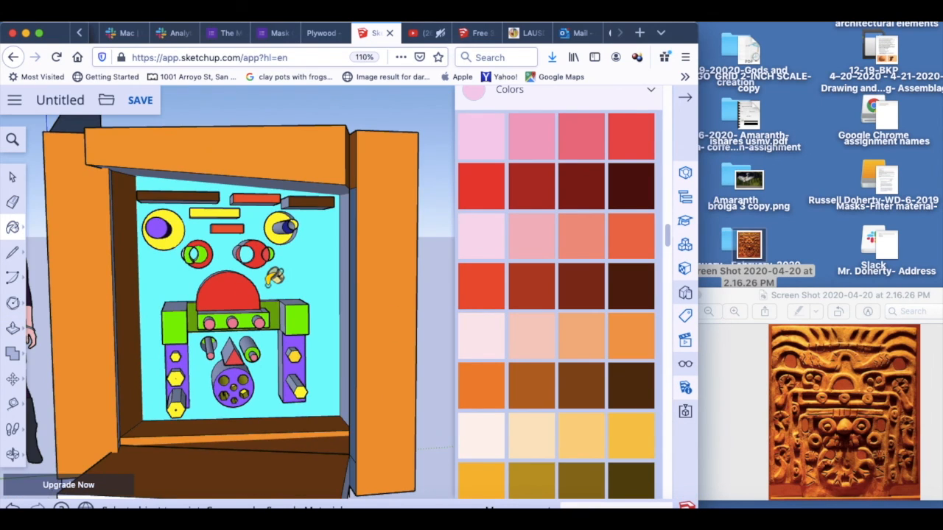
scroll(274, 276, down, 2)
scroll(287, 274, down, 2)
scroll(289, 274, up, 2)
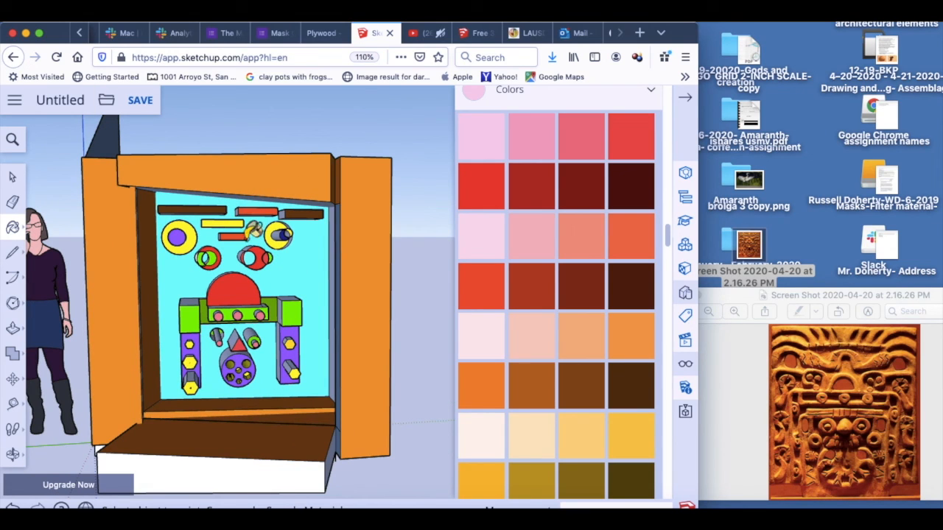
click(146, 101)
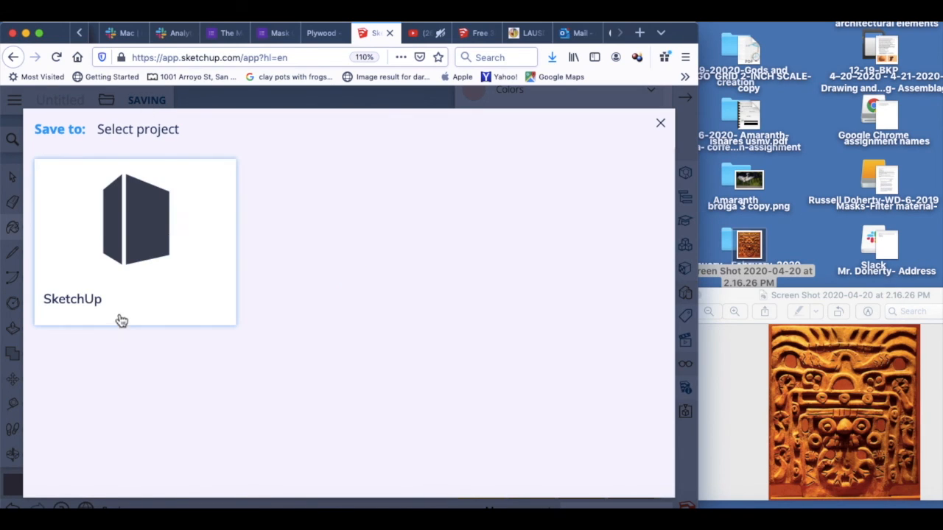
click(133, 243)
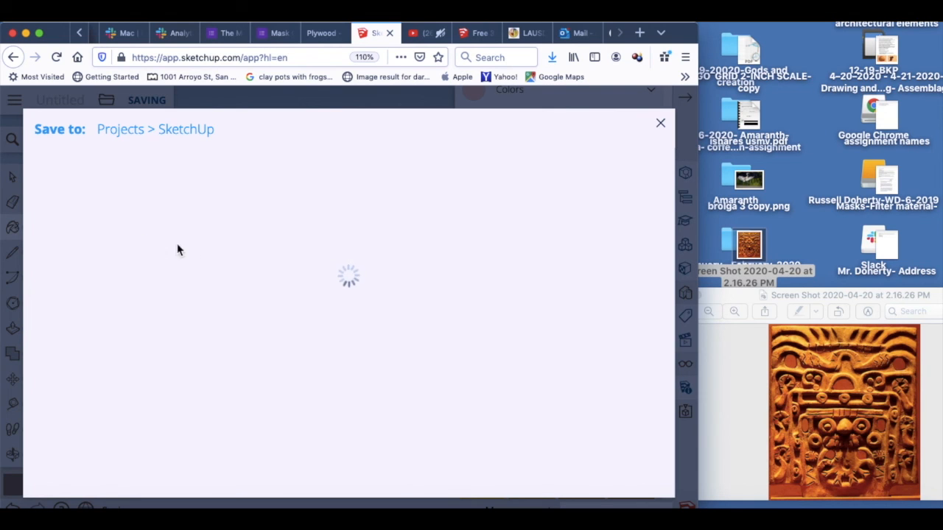
scroll(227, 266, down, 6)
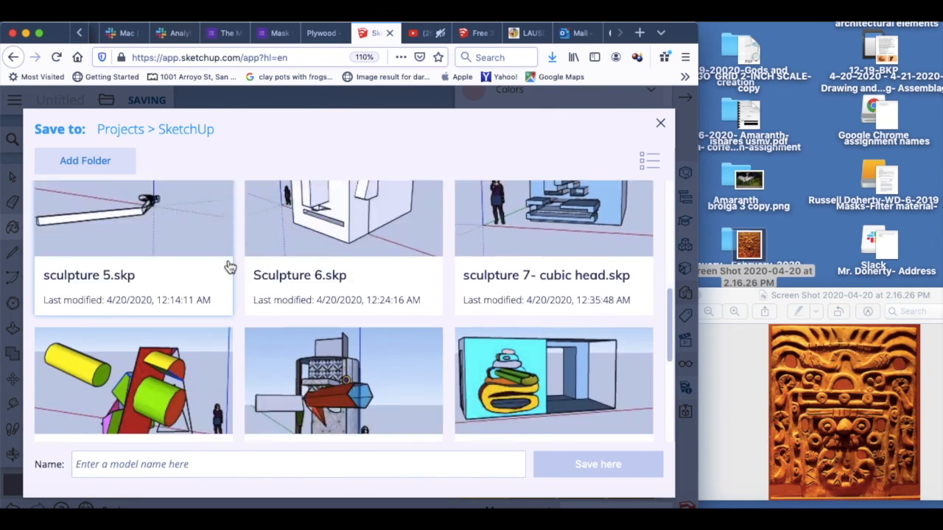
scroll(227, 266, down, 3)
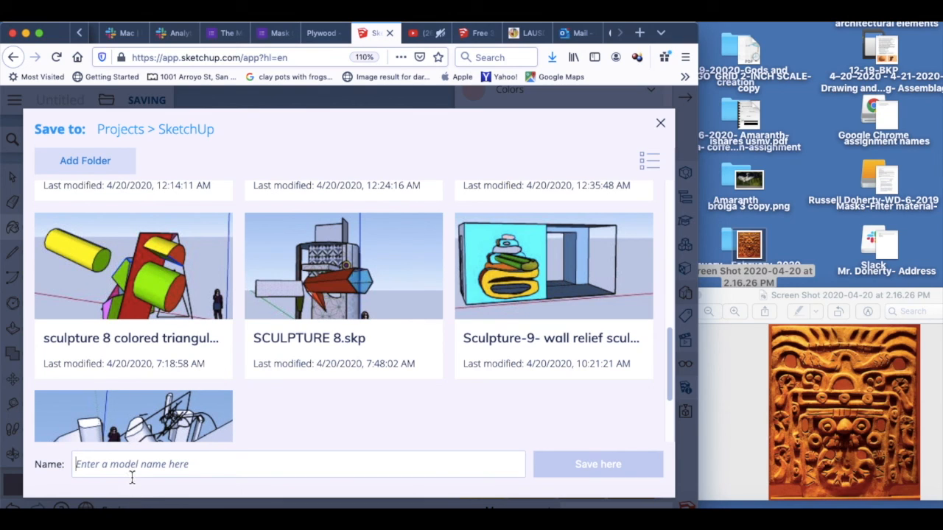
click(132, 475)
text(Wall relief # 11many faces)
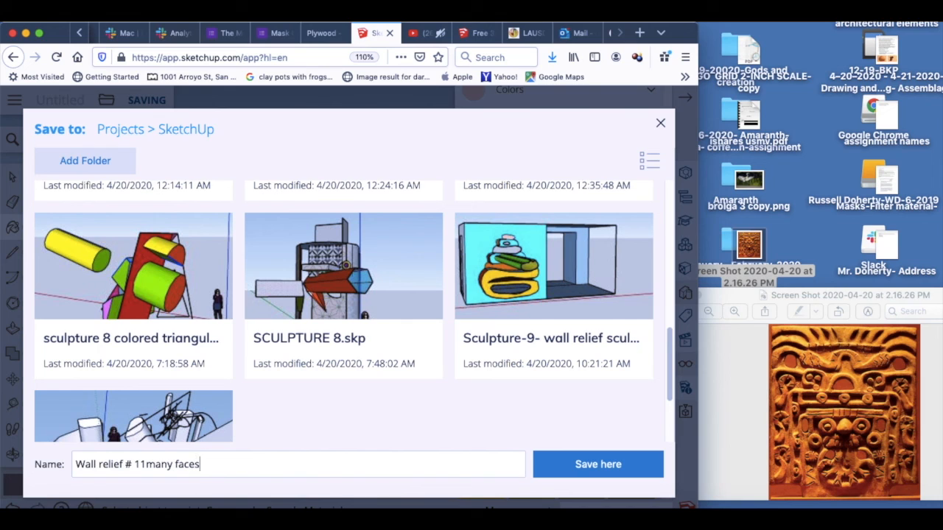
click(571, 471)
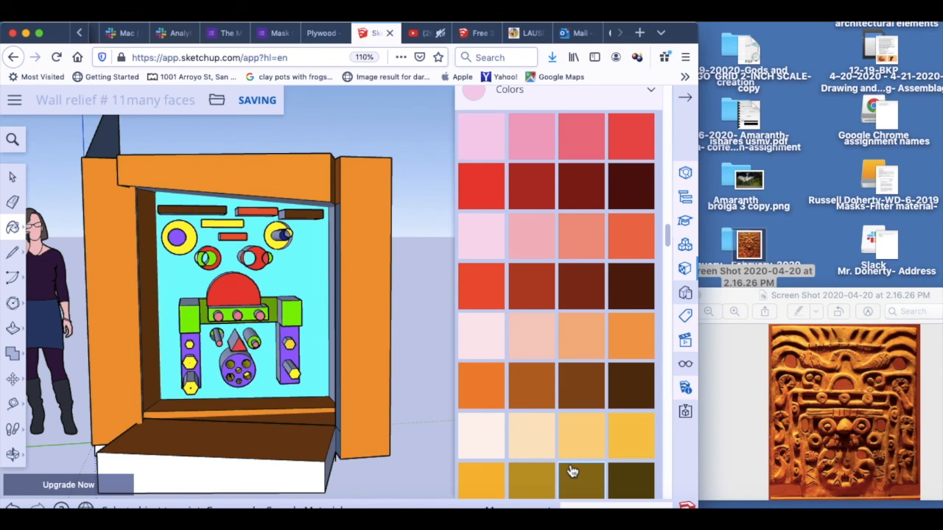
Step: Move the browser window slightly aside and open the home page with the recent files
drag(63, 38, 108, 30)
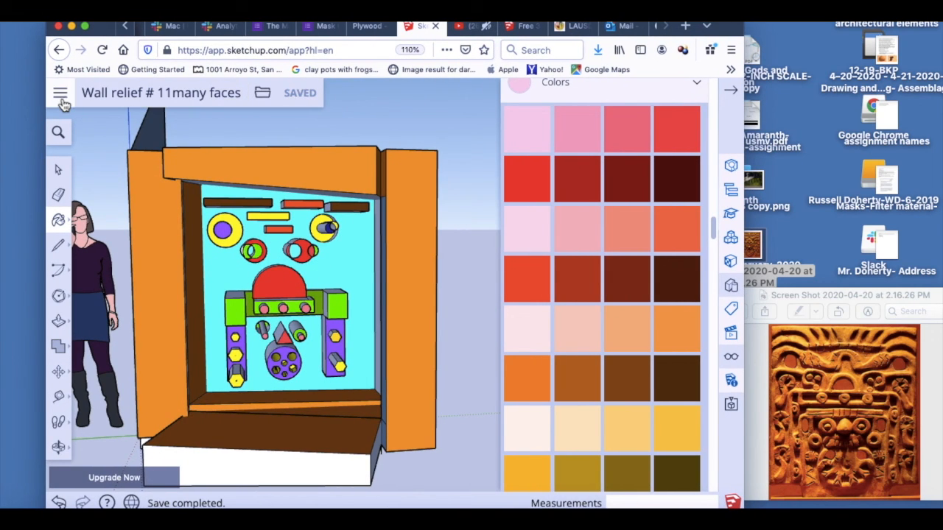
click(59, 94)
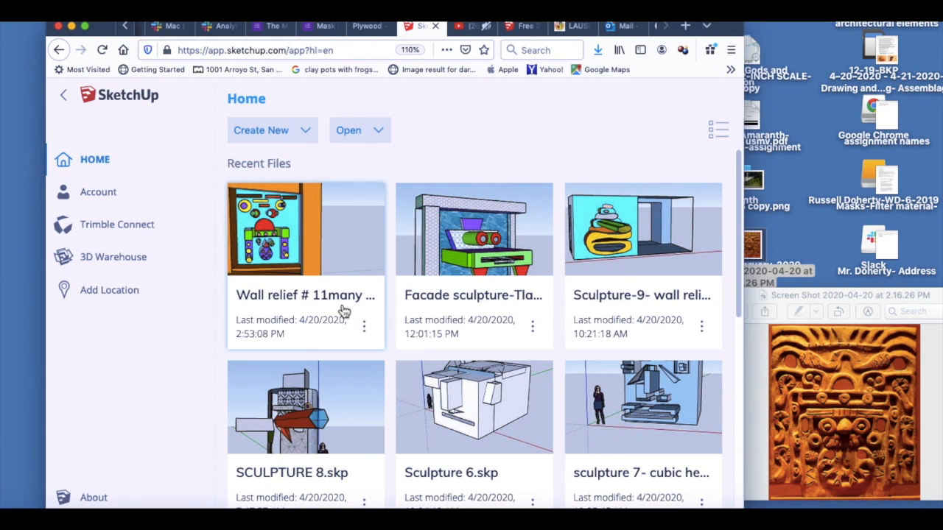